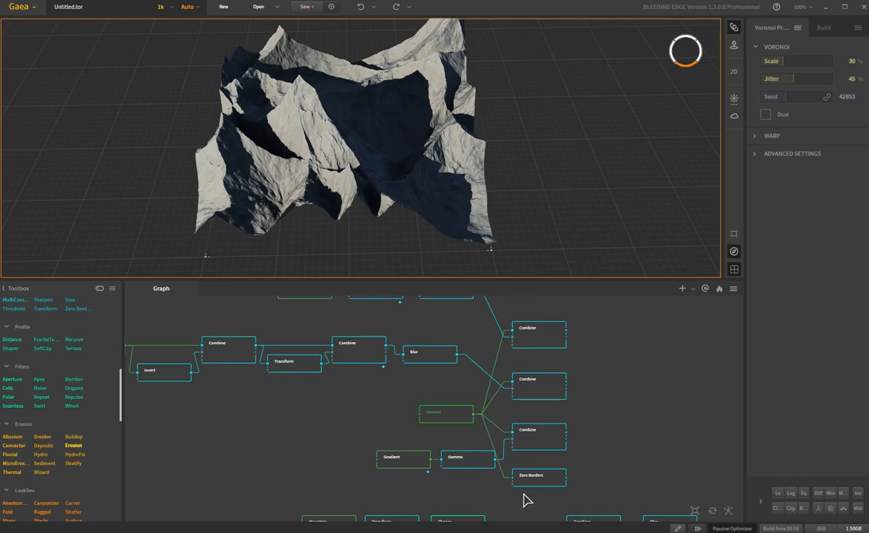
Step: Set the blur power of the Zero Borders node attached to Voronoi to 4.84
{"action": "left_click", "coordinate": [537, 481]}
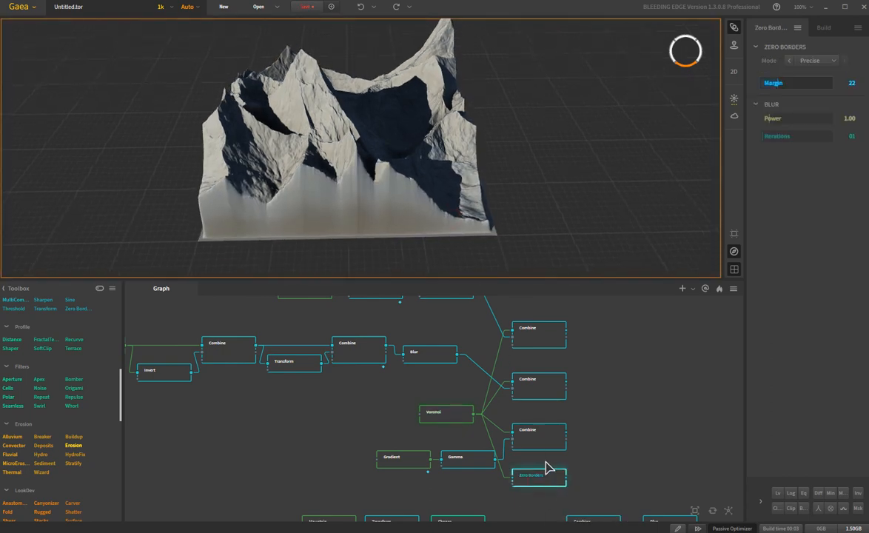
{"action": "mouse_move", "coordinate": [415, 250]}
{"action": "left_mouse_down"}
{"action": "mouse_move", "coordinate": [456, 251]}
{"action": "mouse_move", "coordinate": [415, 252]}
{"action": "left_mouse_up"}
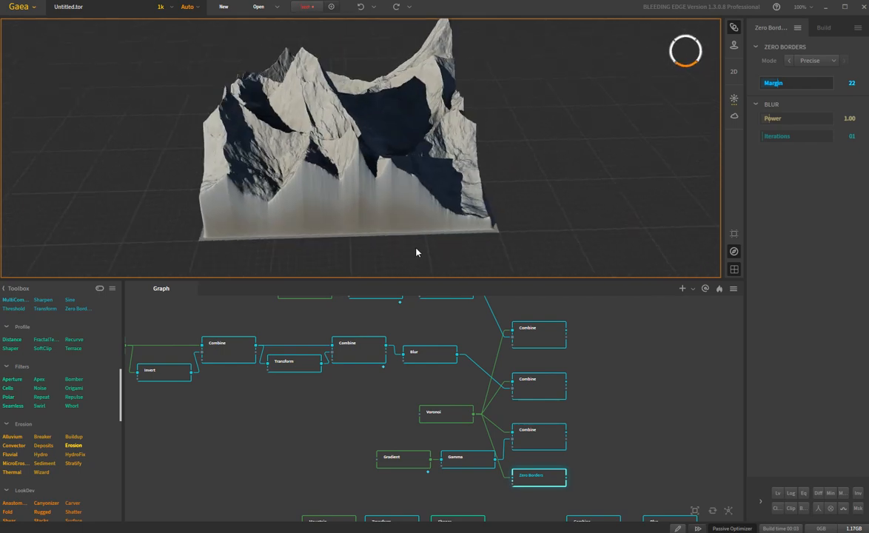
{"action": "left_click_drag", "start_coordinate": [500, 197], "coordinate": [629, 188]}
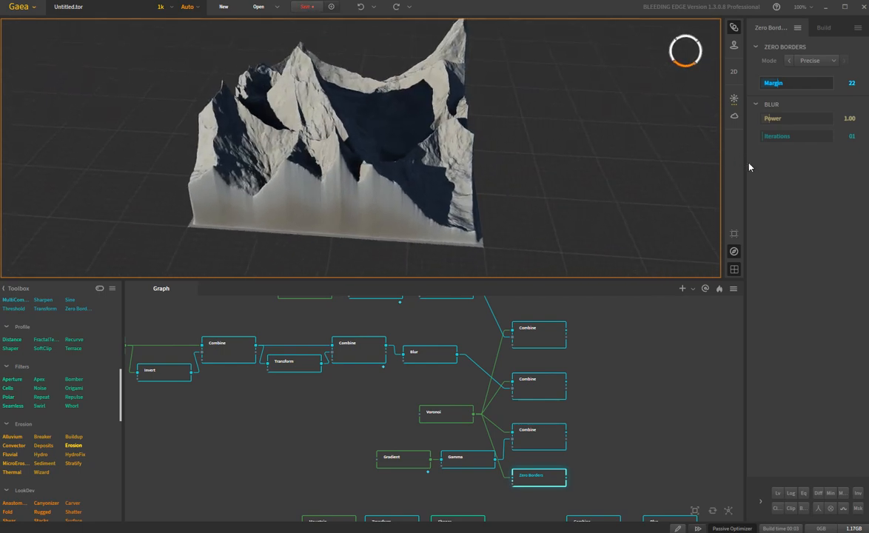
{"action": "left_click", "coordinate": [778, 118]}
{"action": "left_click_drag", "start_coordinate": [789, 118], "coordinate": [795, 118]}
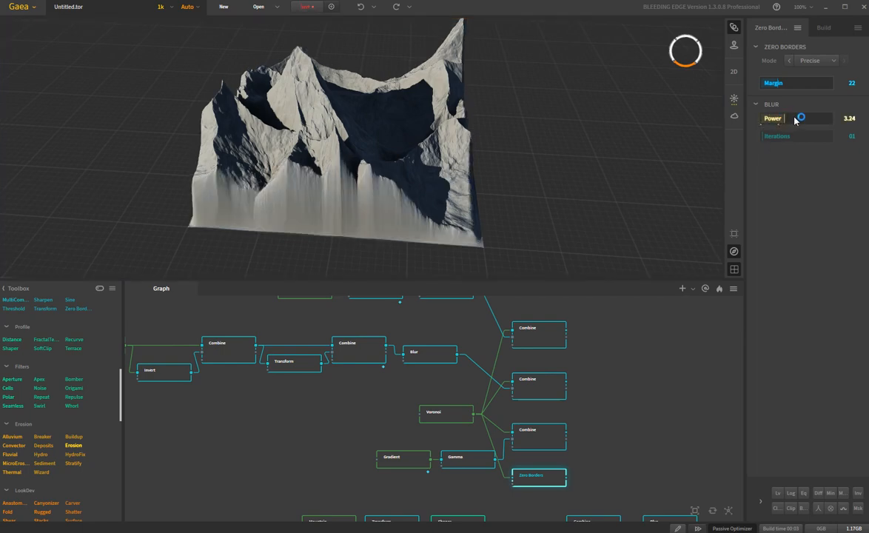
{"action": "left_click", "coordinate": [795, 118]}
Step: Set the Zero Borders margin to 58 and inspect the terrain's edges from several sides
{"action": "mouse_move", "coordinate": [342, 194]}
{"action": "left_mouse_down"}
{"action": "mouse_move", "coordinate": [395, 217]}
{"action": "mouse_move", "coordinate": [351, 220]}
{"action": "mouse_move", "coordinate": [360, 217]}
{"action": "mouse_move", "coordinate": [287, 273]}
{"action": "left_mouse_up"}
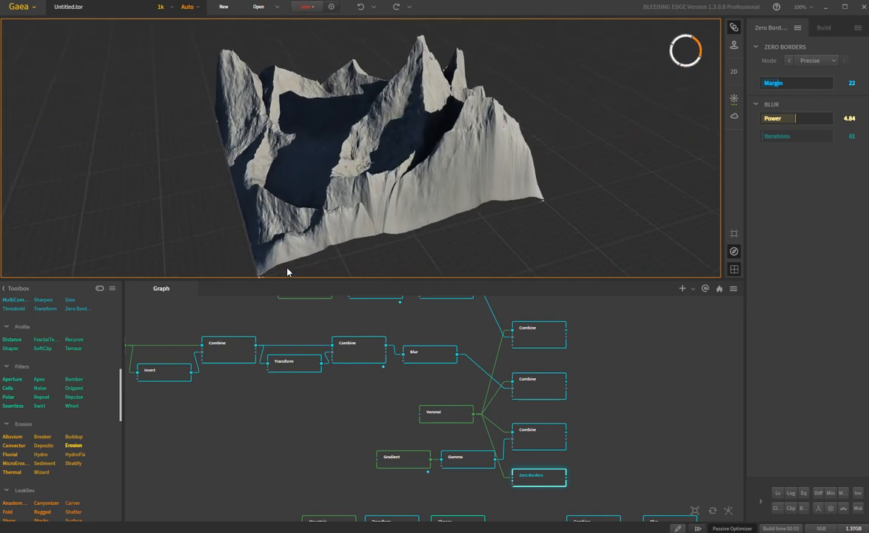
{"action": "left_click_drag", "start_coordinate": [520, 202], "coordinate": [361, 210]}
{"action": "left_click_drag", "start_coordinate": [460, 198], "coordinate": [434, 190]}
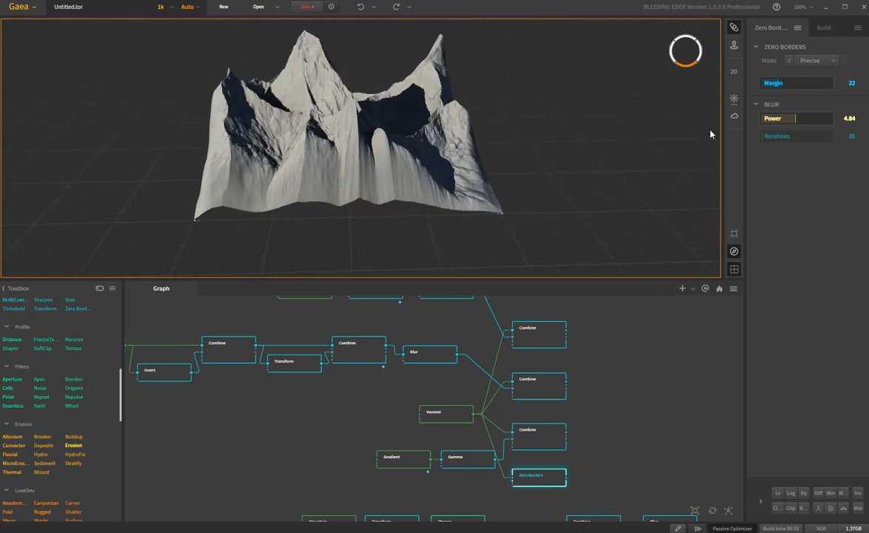
{"action": "left_click_drag", "start_coordinate": [782, 85], "coordinate": [791, 87]}
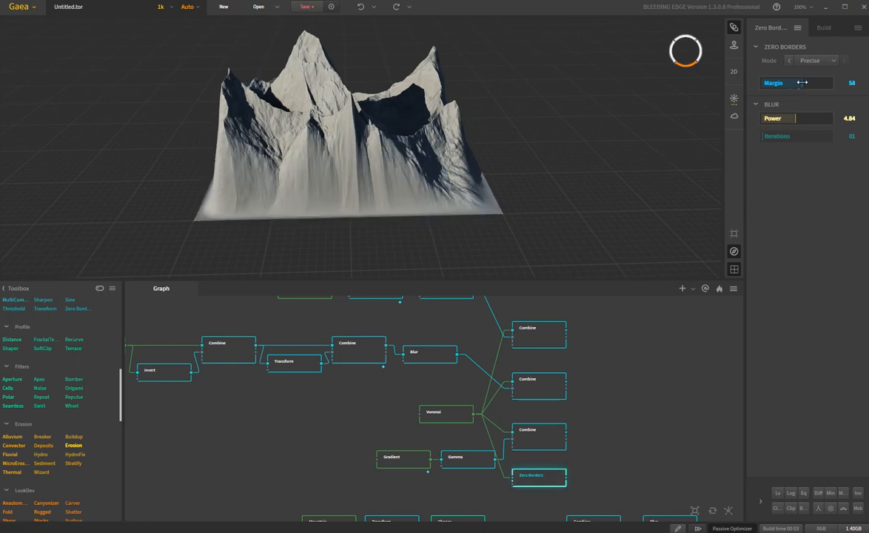
{"action": "left_click_drag", "start_coordinate": [467, 218], "coordinate": [496, 219]}
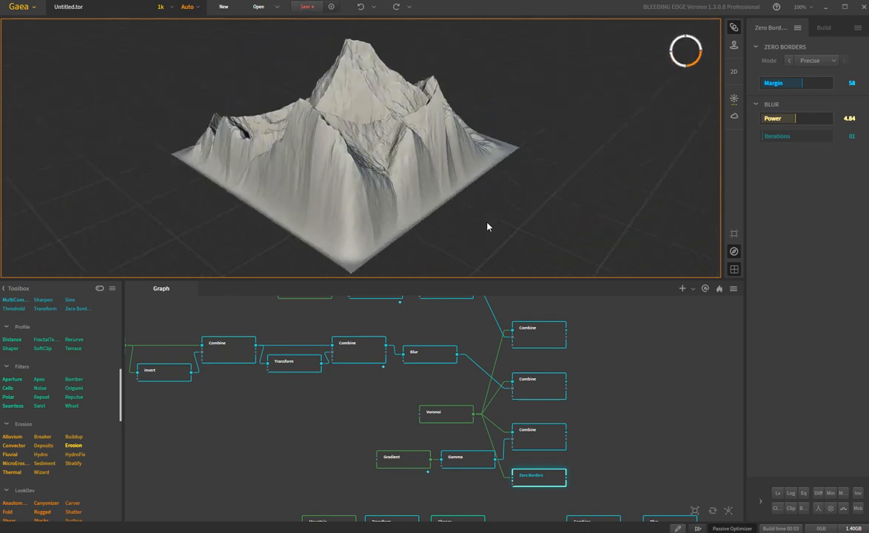
{"action": "left_click_drag", "start_coordinate": [363, 275], "coordinate": [390, 256]}
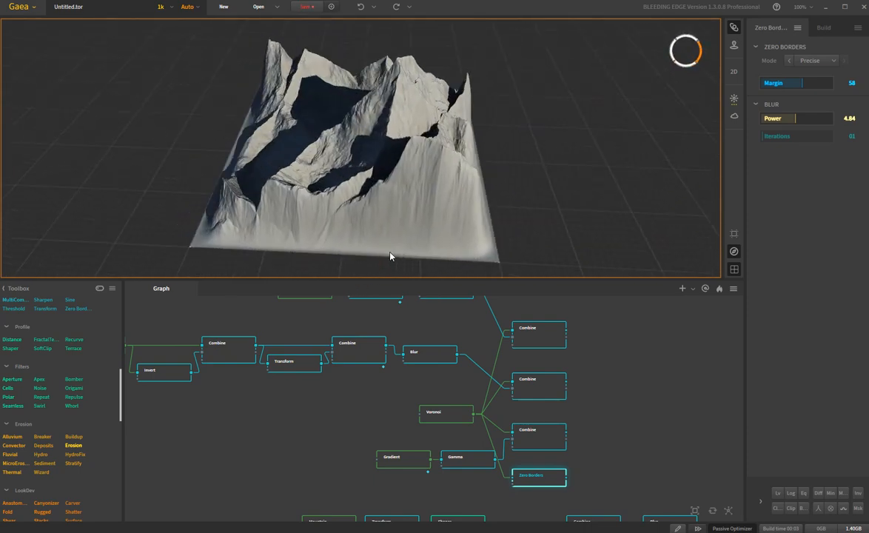
{"action": "left_click_drag", "start_coordinate": [182, 238], "coordinate": [264, 230]}
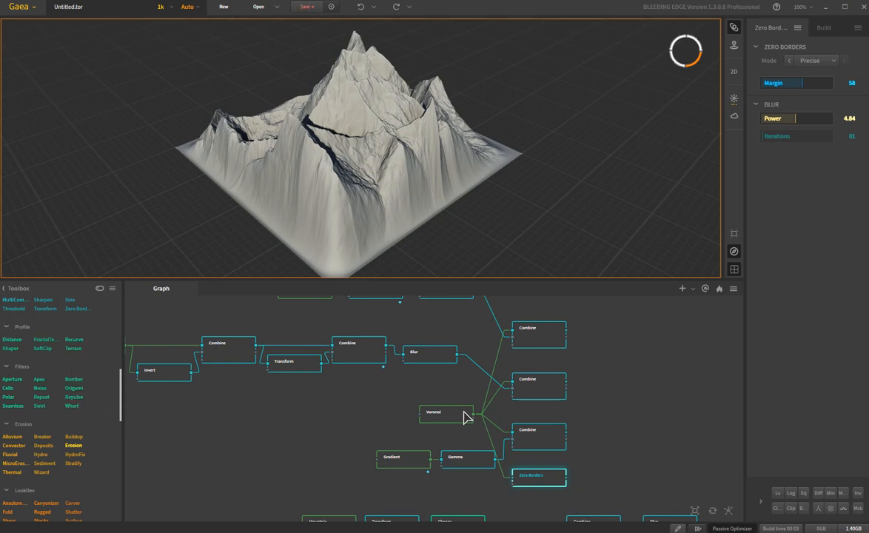
Step: Add a Clamp node after Zero Borders with its operation set to Clip, and inspect the terrain base
{"action": "scroll", "coordinate": [83, 404], "scroll_direction": "up", "scroll_amount": 3}
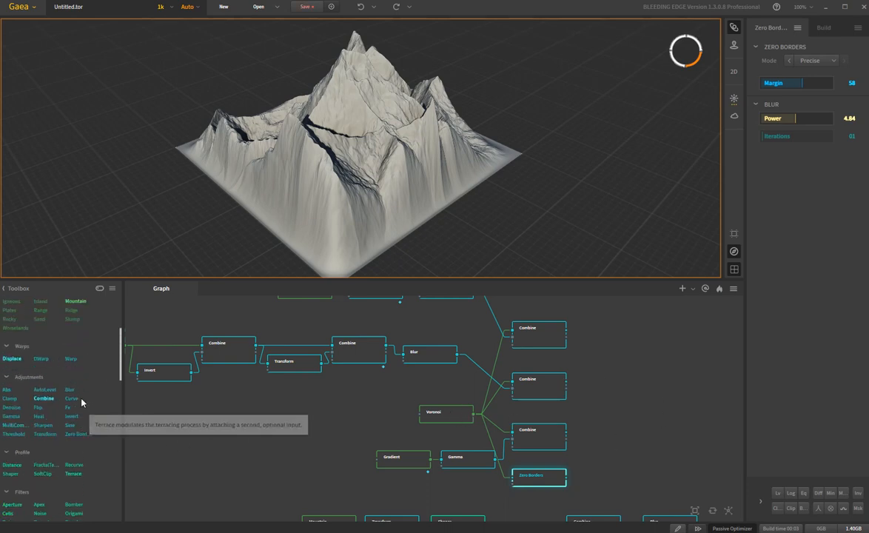
{"action": "left_click", "coordinate": [9, 398]}
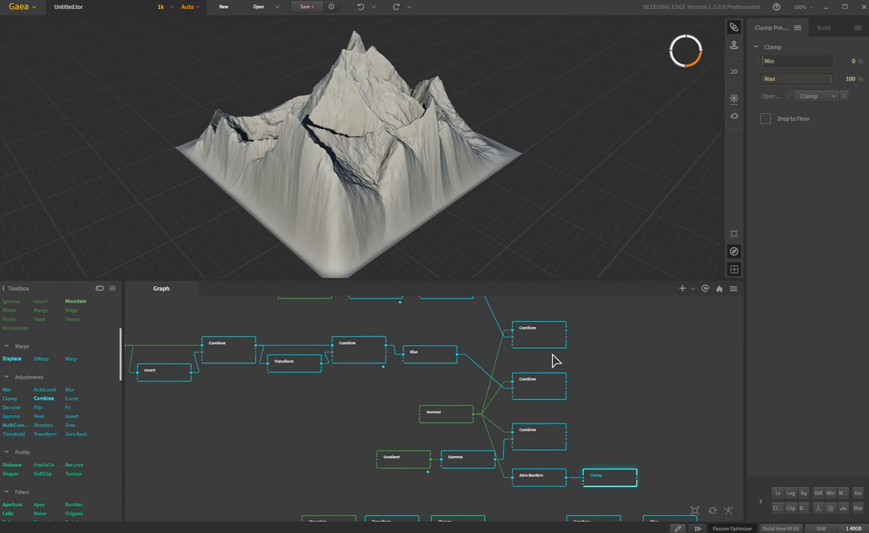
{"action": "left_click_drag", "start_coordinate": [470, 213], "coordinate": [413, 228]}
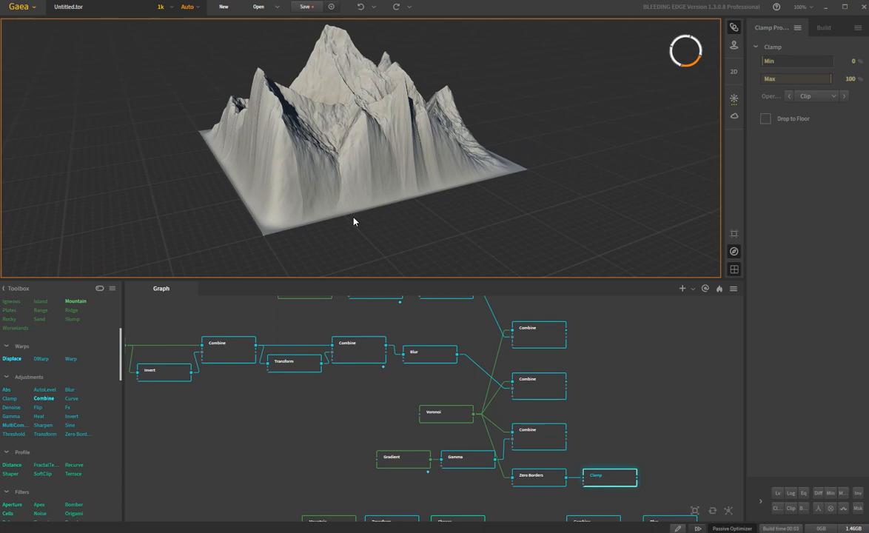
{"action": "scroll", "coordinate": [403, 228], "scroll_direction": "up", "scroll_amount": 3}
{"action": "left_click_drag", "start_coordinate": [404, 228], "coordinate": [526, 216]}
{"action": "left_click_drag", "start_coordinate": [591, 171], "coordinate": [582, 161]}
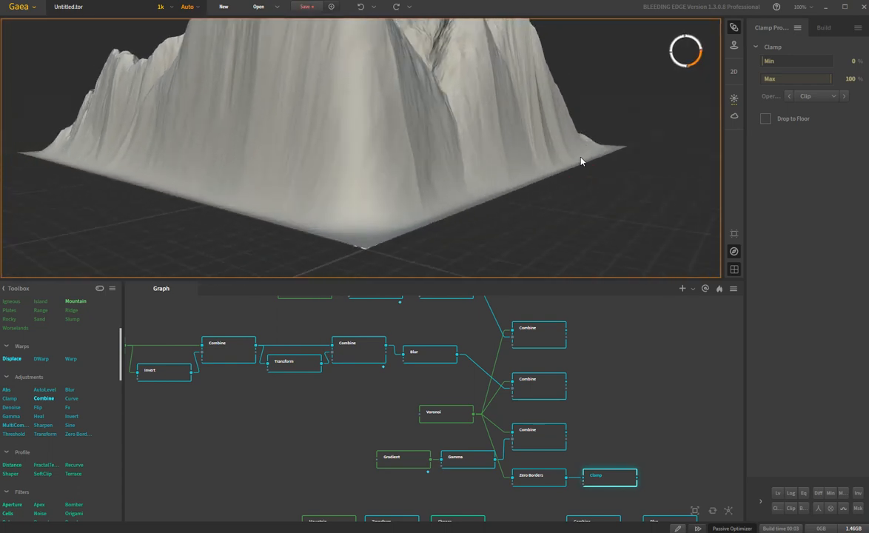
{"action": "scroll", "coordinate": [528, 227], "scroll_direction": "down", "scroll_amount": 3}
{"action": "left_click_drag", "start_coordinate": [529, 226], "coordinate": [462, 145]}
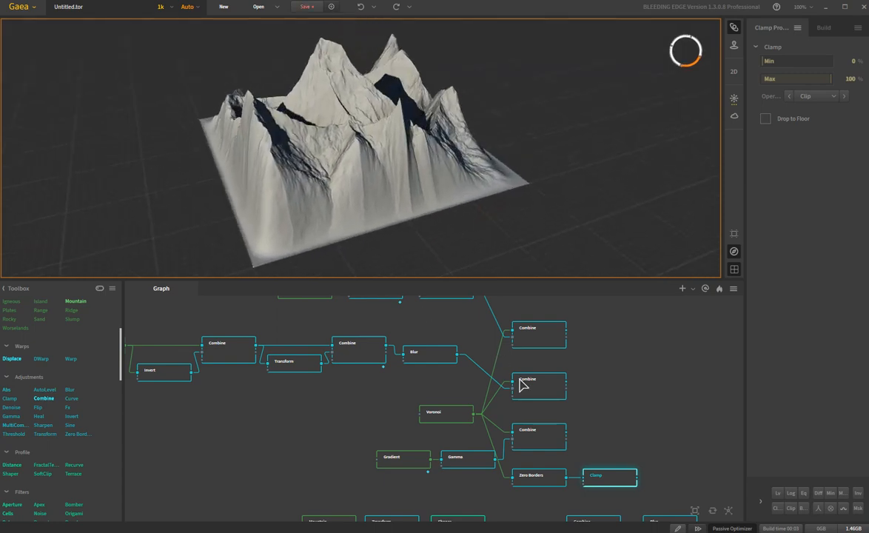
Step: Switch the Zero Borders mode to Square and set its blur power to 2.32
{"action": "left_click", "coordinate": [525, 483]}
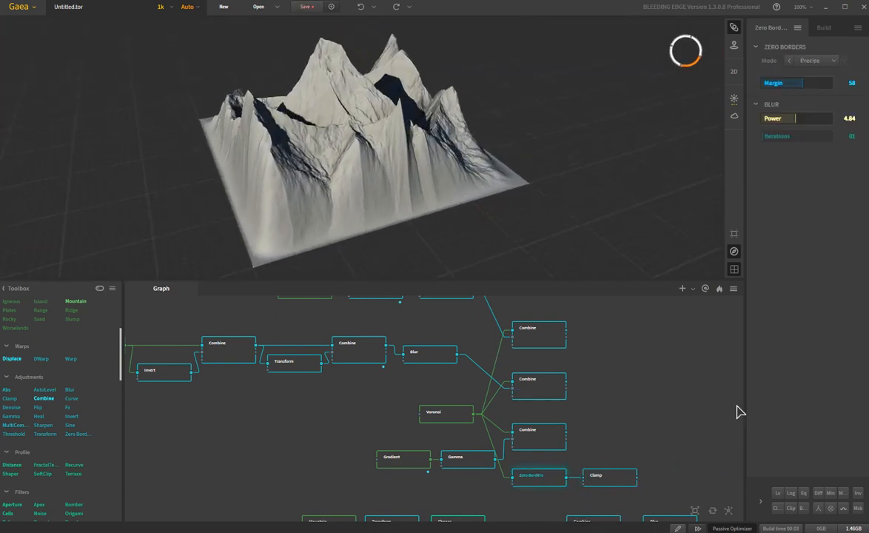
{"action": "left_click", "coordinate": [817, 64]}
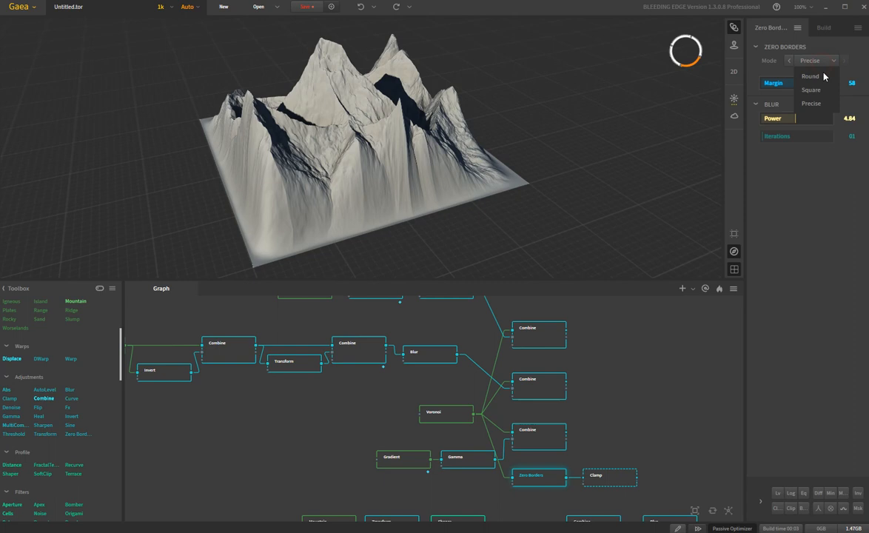
{"action": "left_click", "coordinate": [823, 89]}
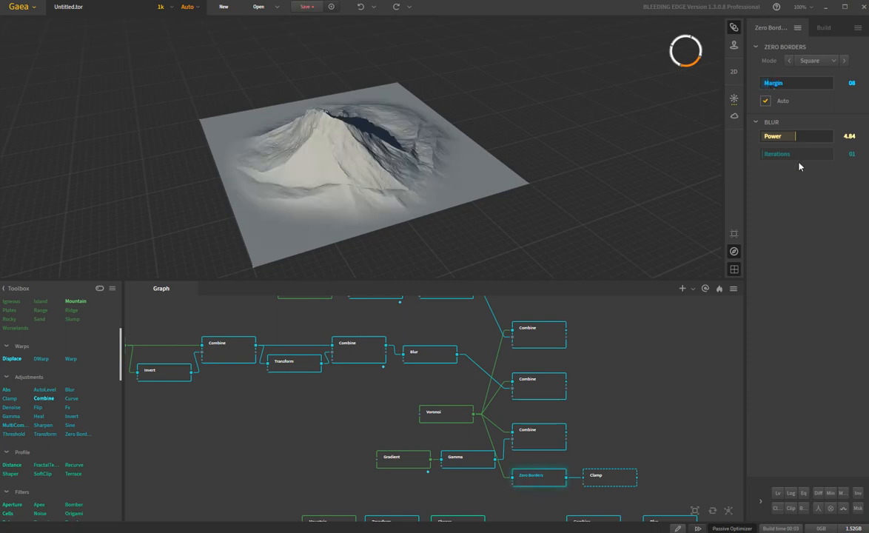
{"action": "left_click_drag", "start_coordinate": [777, 137], "coordinate": [759, 140]}
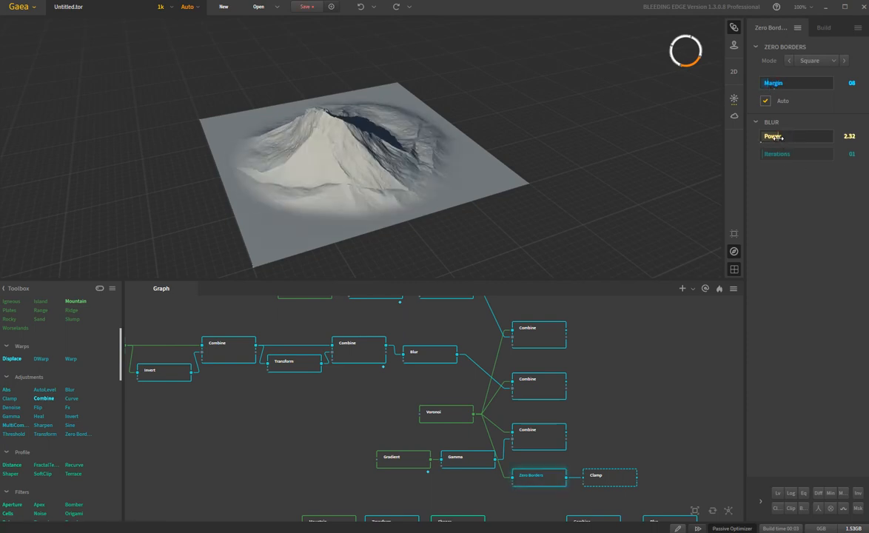
{"action": "left_click_drag", "start_coordinate": [470, 147], "coordinate": [494, 123]}
Step: Change the Zero Borders mode to Round and look over the terrain
{"action": "left_click", "coordinate": [821, 63]}
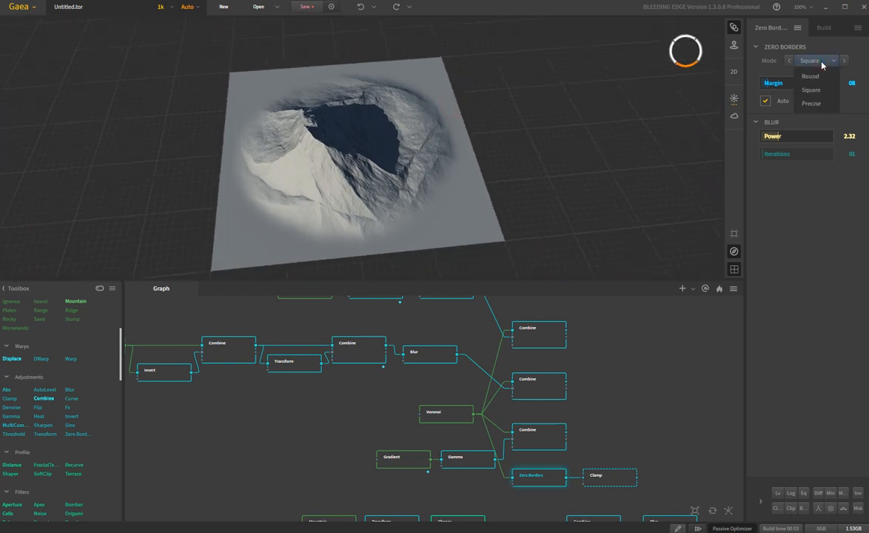
{"action": "left_click", "coordinate": [809, 77]}
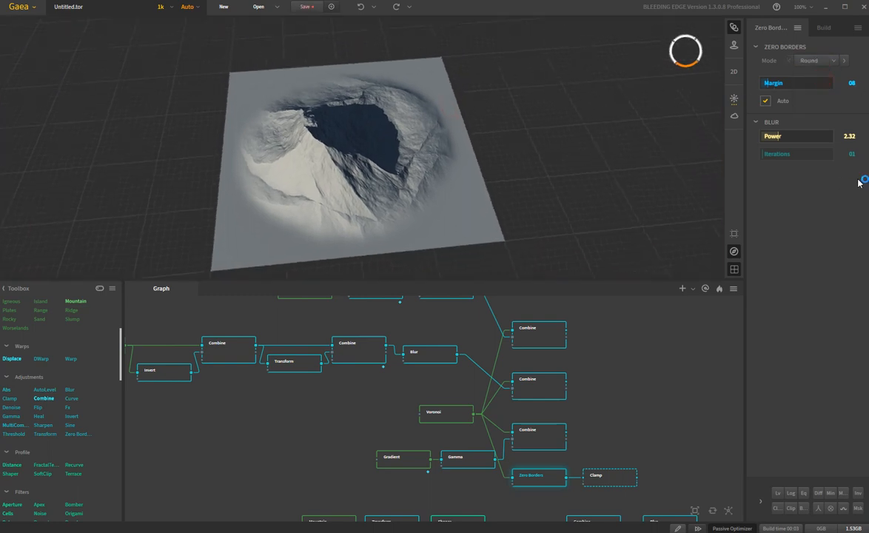
{"action": "left_click_drag", "start_coordinate": [408, 165], "coordinate": [481, 203]}
Step: Preview the Clamp and Voronoi nodes and the Combine node using Subtract to compare their terrains
{"action": "left_click", "coordinate": [611, 481]}
{"action": "left_click_drag", "start_coordinate": [422, 206], "coordinate": [416, 204]}
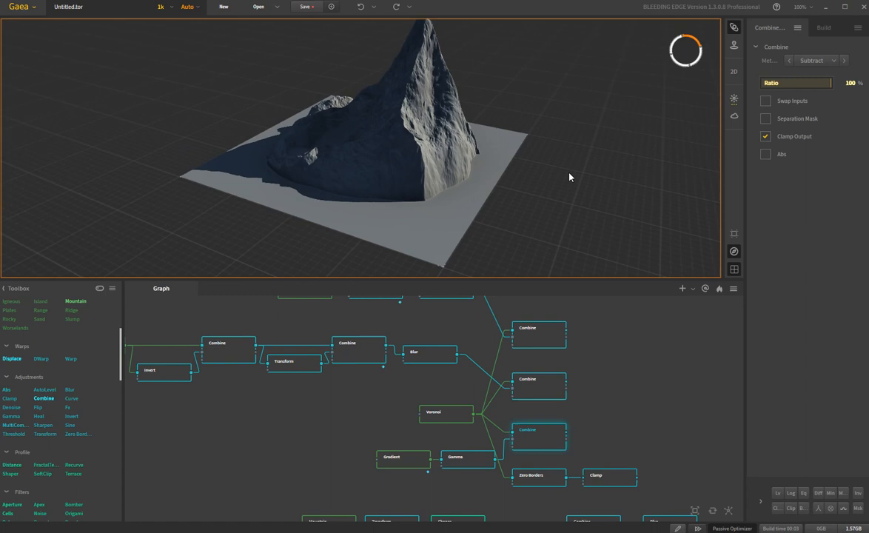
{"action": "left_click_drag", "start_coordinate": [569, 172], "coordinate": [553, 157]}
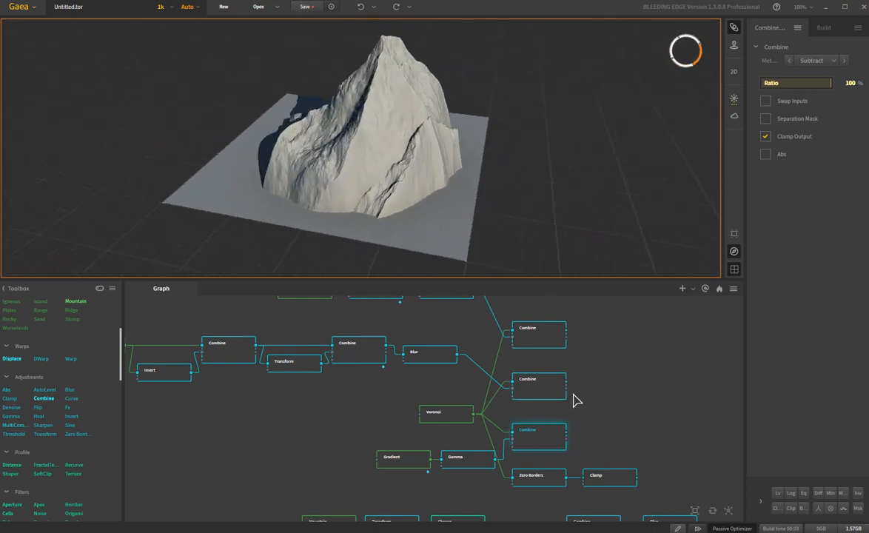
{"action": "left_click", "coordinate": [463, 419]}
{"action": "left_click", "coordinate": [516, 436]}
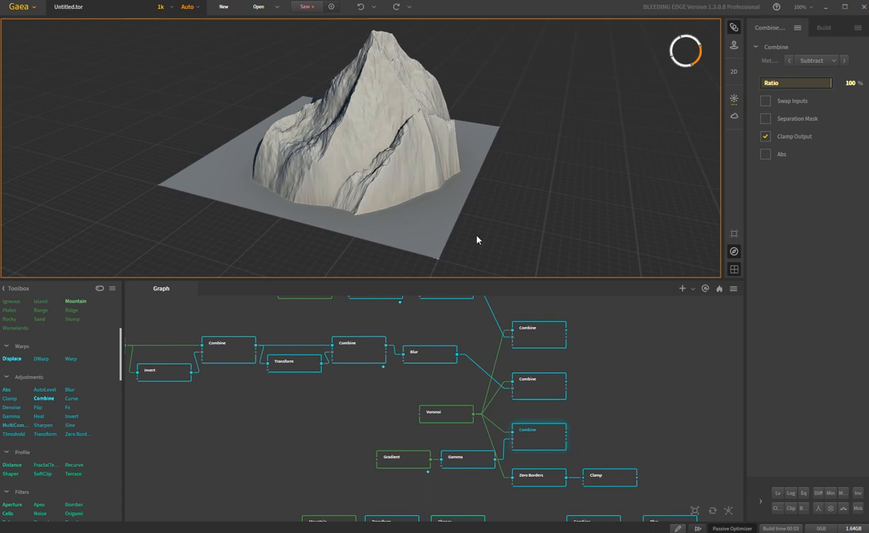
Step: Preview the pyramid mask chain node by node, from Gradient through Invert, Combine, Transform and the second Combine to Blur
{"action": "middle_click_drag", "start_coordinate": [237, 403], "coordinate": [397, 404]}
{"action": "left_click", "coordinate": [254, 349]}
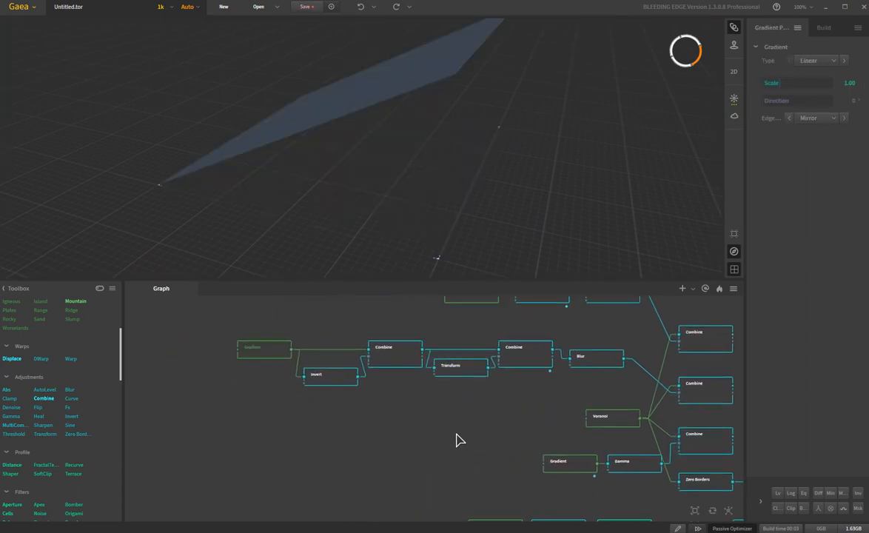
{"action": "left_click_drag", "start_coordinate": [326, 255], "coordinate": [356, 238]}
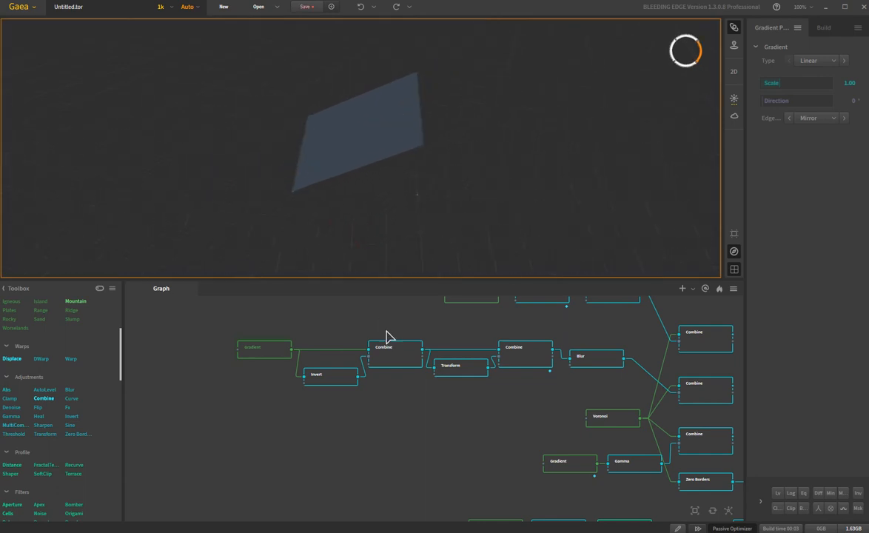
{"action": "left_click", "coordinate": [340, 381]}
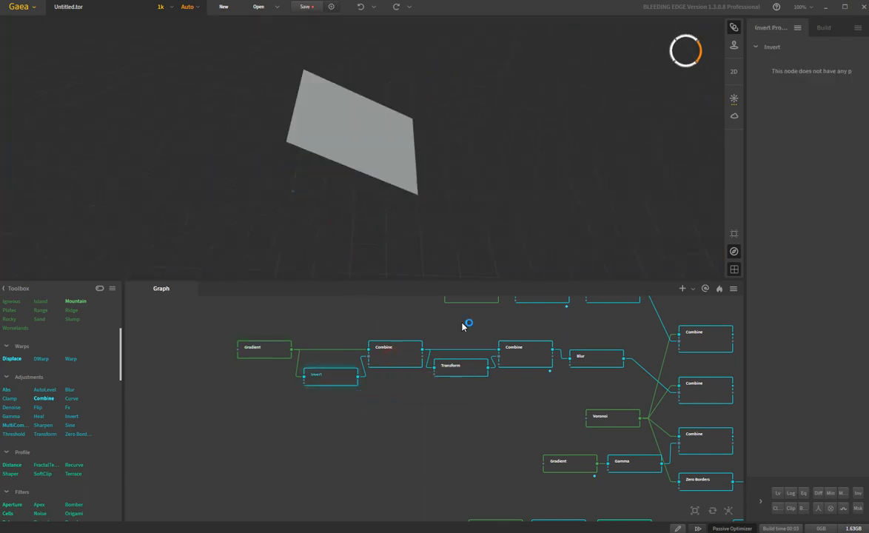
{"action": "left_click", "coordinate": [400, 354]}
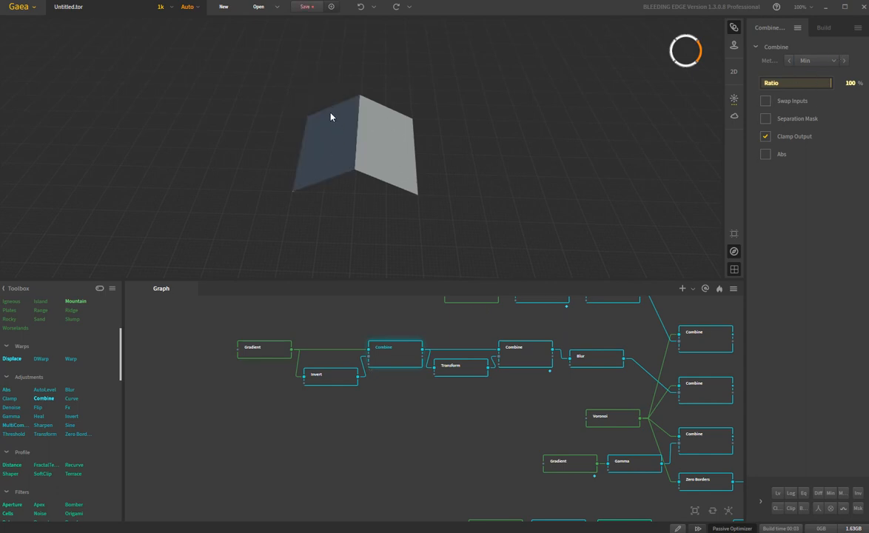
{"action": "left_click", "coordinate": [461, 370]}
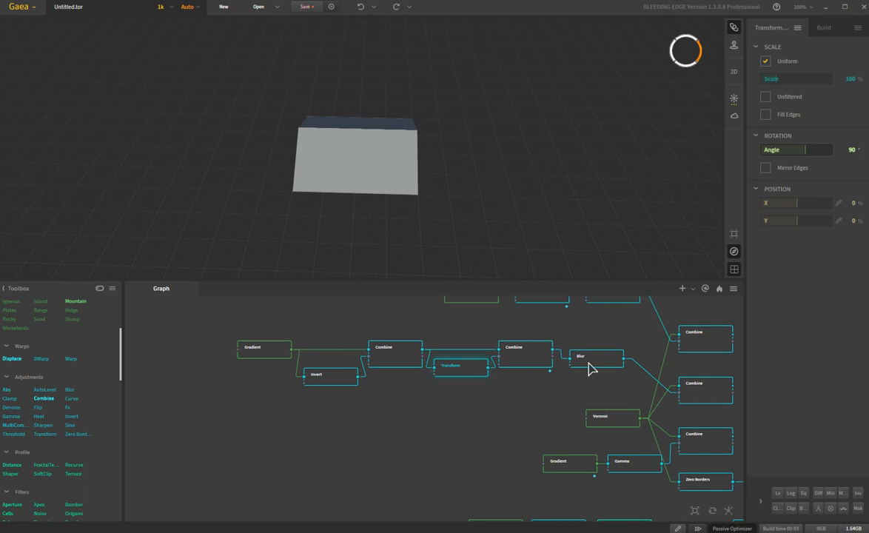
{"action": "left_click", "coordinate": [534, 359]}
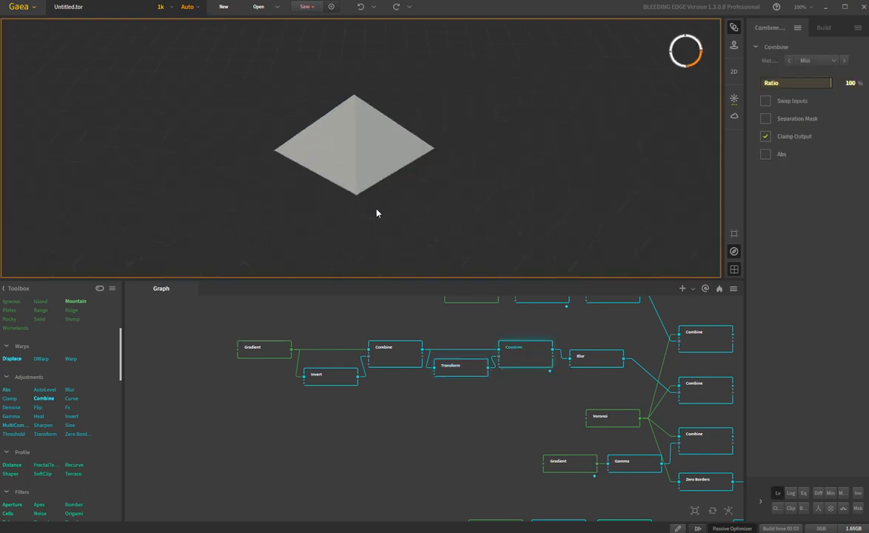
{"action": "left_click_drag", "start_coordinate": [375, 212], "coordinate": [429, 200]}
{"action": "left_click", "coordinate": [605, 364]}
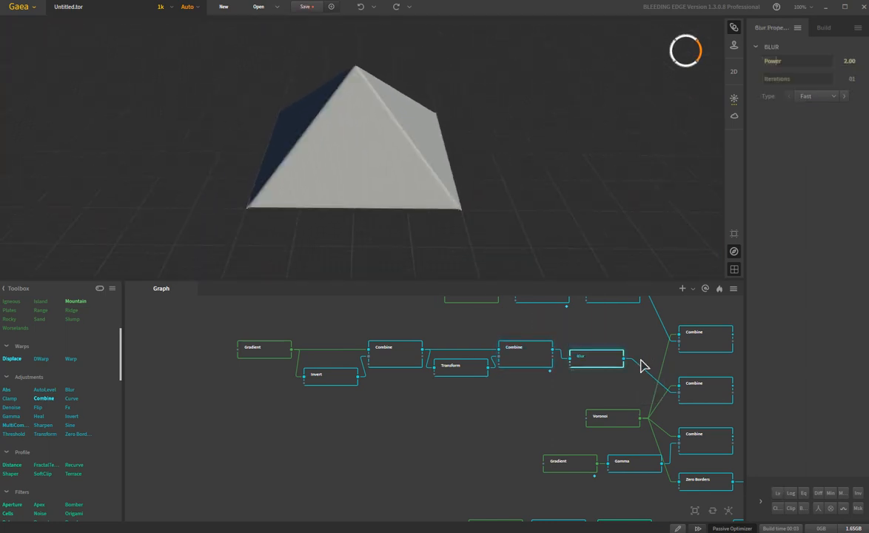
{"action": "left_click_drag", "start_coordinate": [479, 232], "coordinate": [412, 169]}
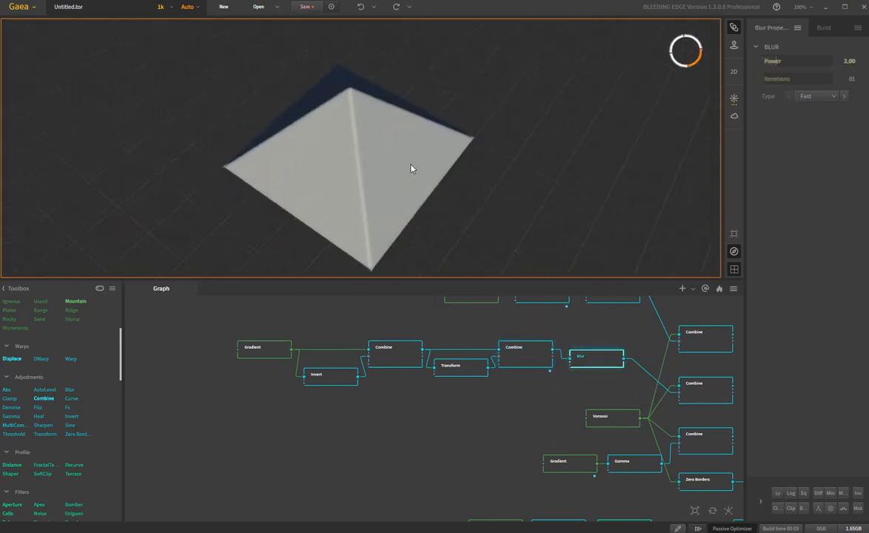
{"action": "left_click_drag", "start_coordinate": [427, 206], "coordinate": [374, 236]}
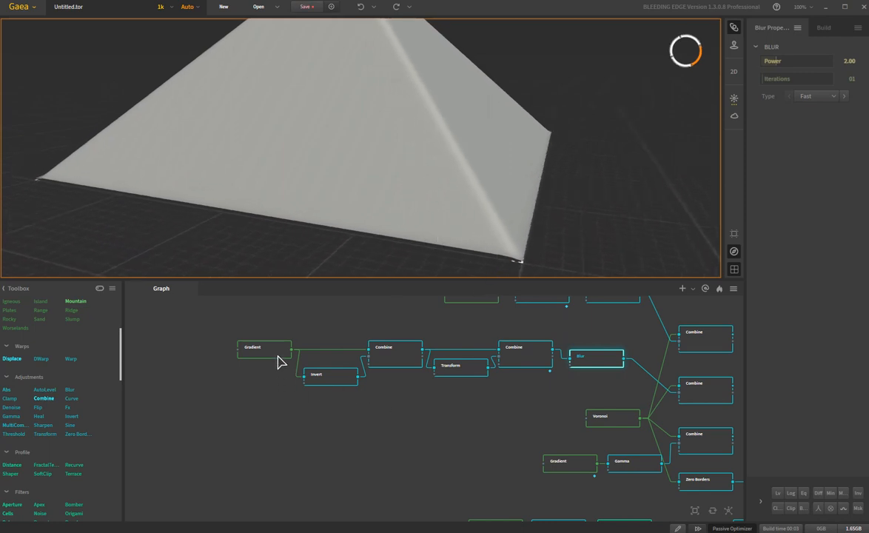
Step: Move the gradient-chain nodes away from Blur to make room and add a Transform node fed by the second Combine
{"action": "left_click_drag", "start_coordinate": [237, 305], "coordinate": [478, 363]}
{"action": "left_click", "coordinate": [427, 410]}
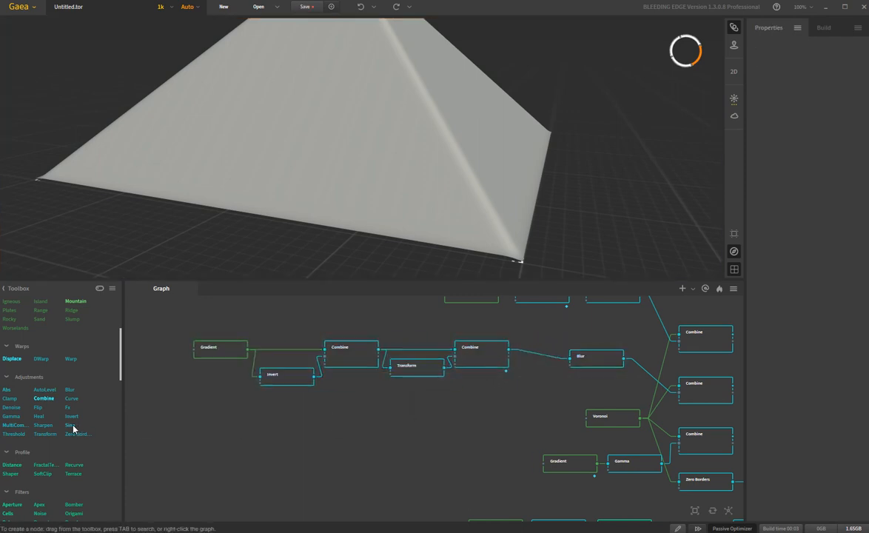
{"action": "left_click_drag", "start_coordinate": [52, 439], "coordinate": [549, 375]}
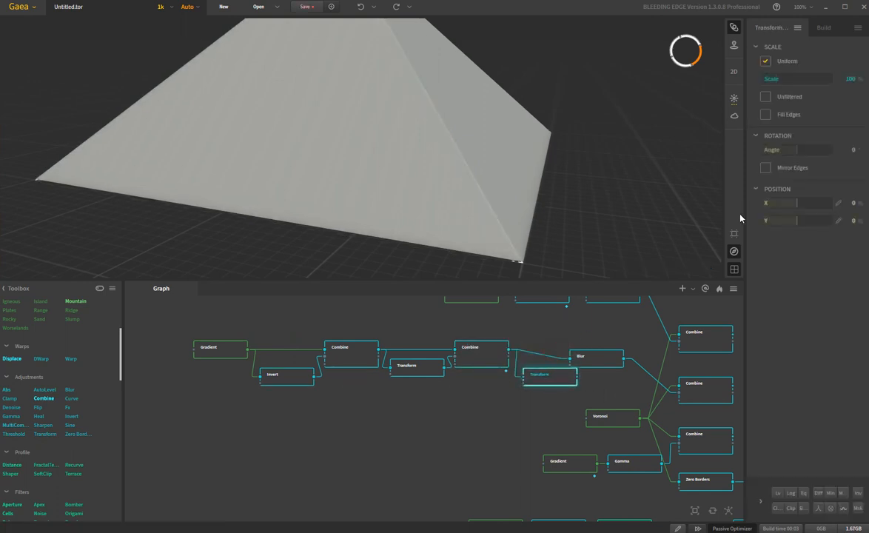
Step: Shrink the pyramid mask by setting the new Transform node's Scale to 97%
{"action": "left_click_drag", "start_coordinate": [772, 78], "coordinate": [772, 79]}
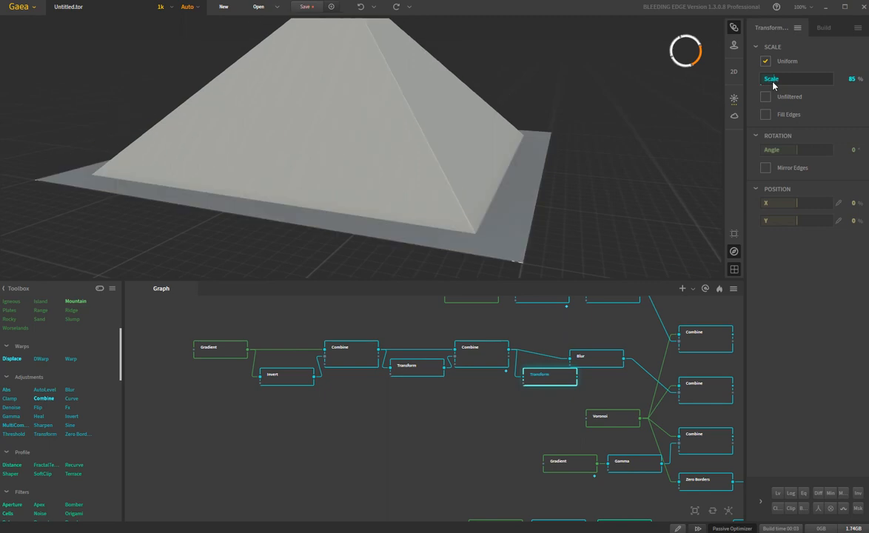
{"action": "left_click_drag", "start_coordinate": [776, 83], "coordinate": [778, 83]}
{"action": "left_click_drag", "start_coordinate": [774, 82], "coordinate": [770, 83]}
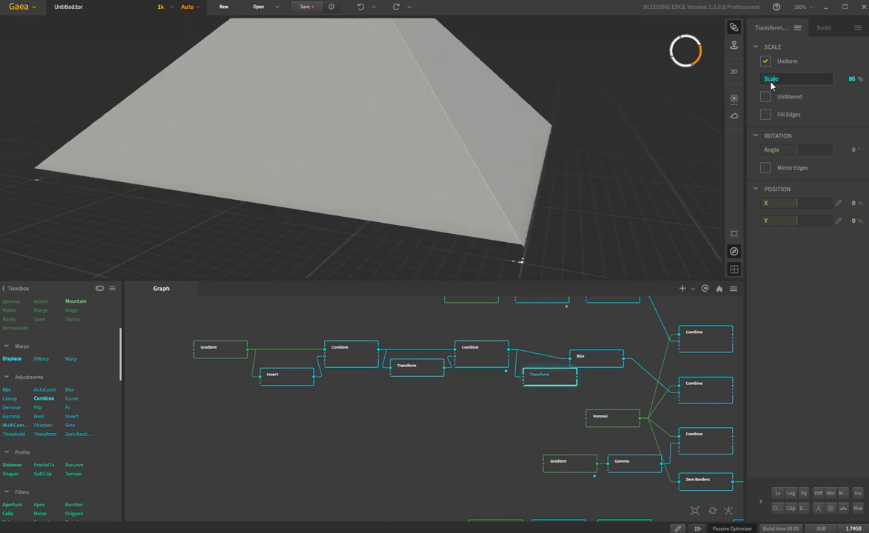
{"action": "left_click", "coordinate": [851, 79]}
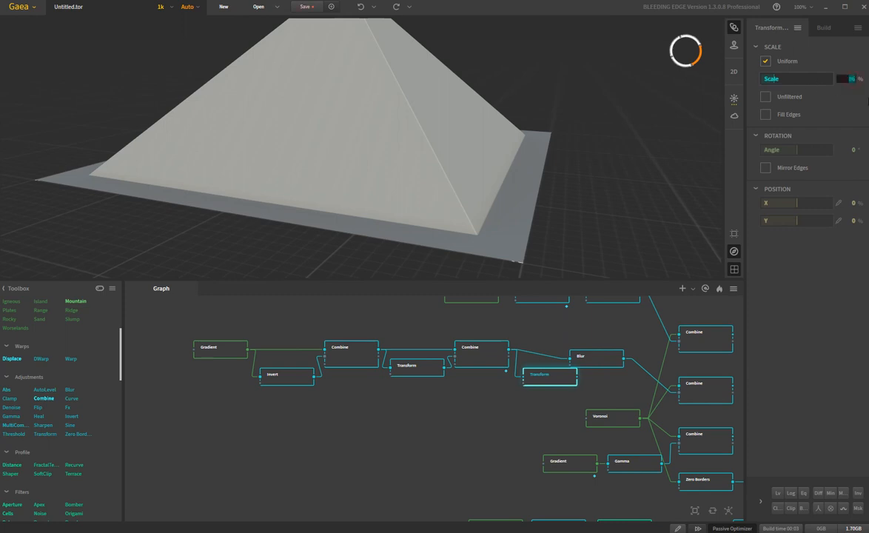
{"action": "key", "text": "Return"}
{"action": "left_click", "coordinate": [852, 79]}
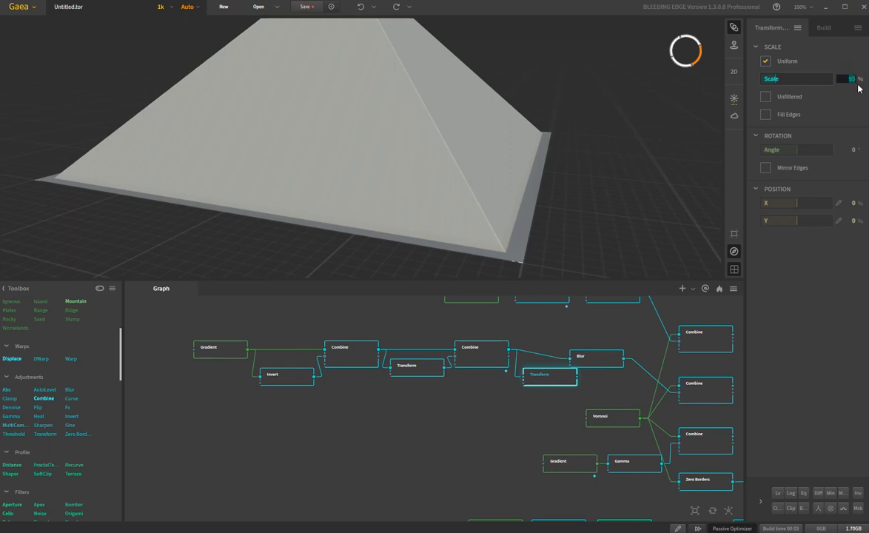
{"action": "type", "text": "97"}
{"action": "key", "text": "Return"}
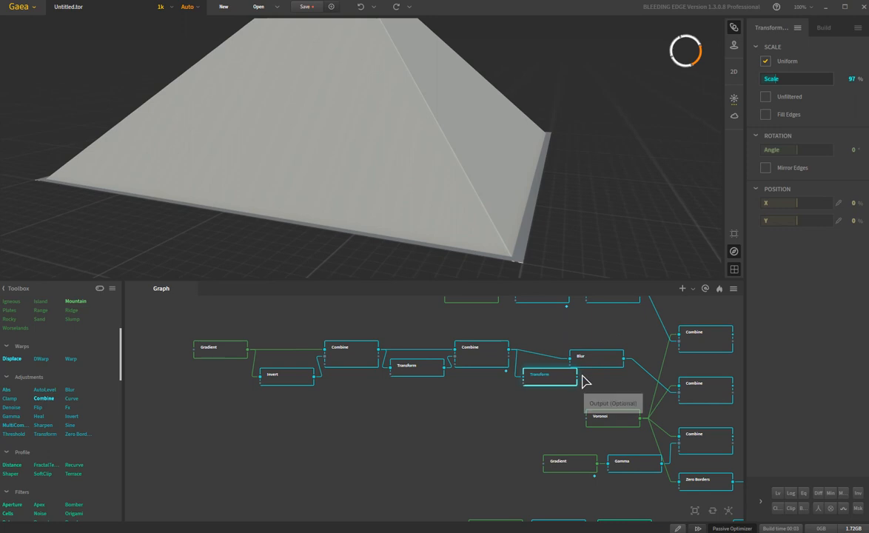
Step: Feed the new Transform into the Blur and preview the Multiply Combine that applies the blurred pyramid mask to the Voronoi
{"action": "left_click_drag", "start_coordinate": [579, 377], "coordinate": [568, 359]}
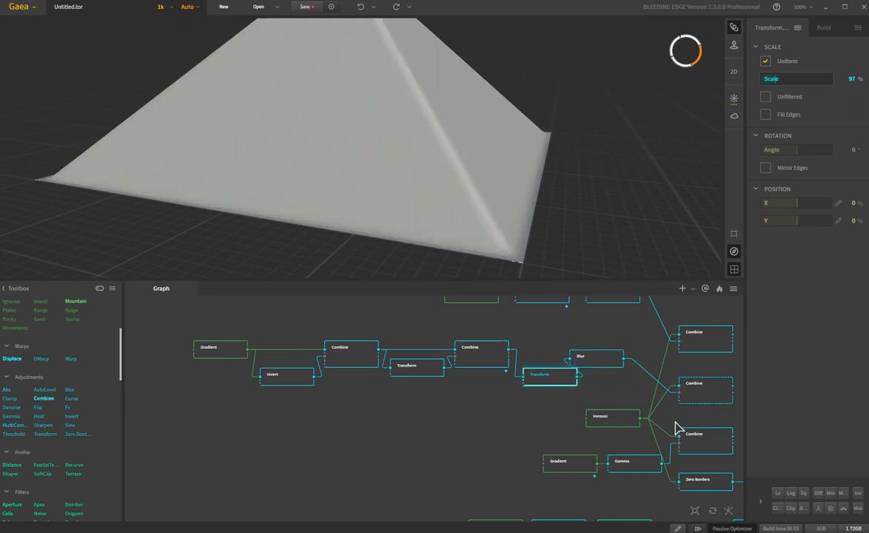
{"action": "left_click", "coordinate": [709, 399]}
{"action": "left_click_drag", "start_coordinate": [487, 218], "coordinate": [395, 179]}
{"action": "scroll", "coordinate": [418, 172], "scroll_direction": "down", "scroll_amount": 3}
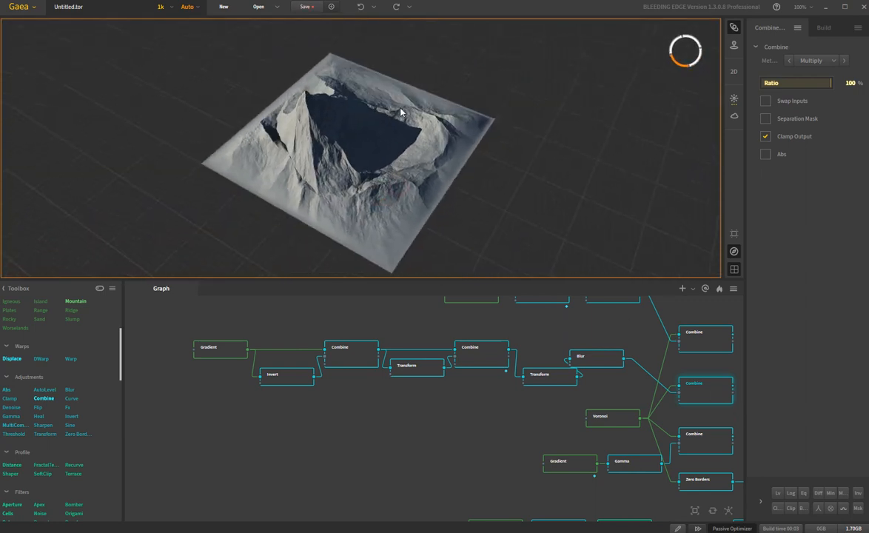
{"action": "left_click_drag", "start_coordinate": [317, 170], "coordinate": [496, 198]}
Step: Preview the Combine fed by the Constant, Transform and Blur chain and examine its borders from several angles
{"action": "left_click_drag", "start_coordinate": [357, 189], "coordinate": [534, 196]}
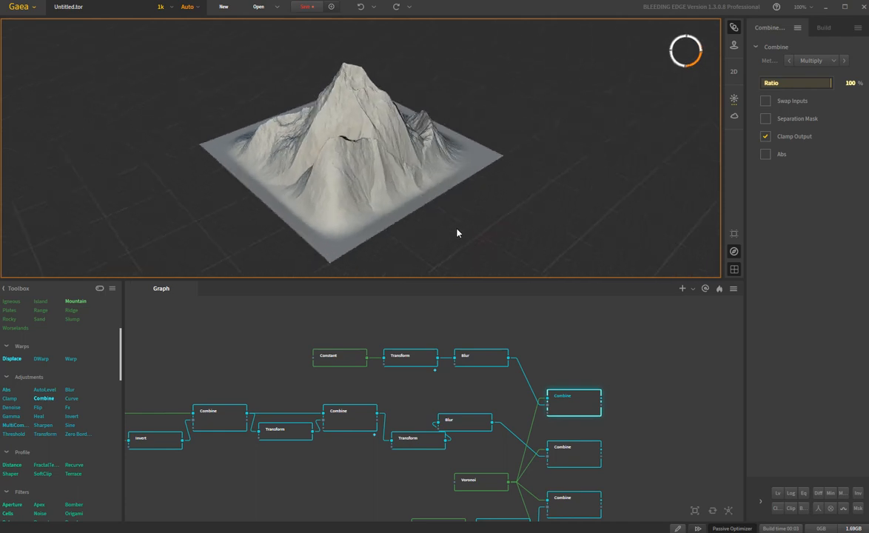
{"action": "left_click_drag", "start_coordinate": [456, 231], "coordinate": [394, 218]}
{"action": "left_click_drag", "start_coordinate": [376, 220], "coordinate": [509, 239]}
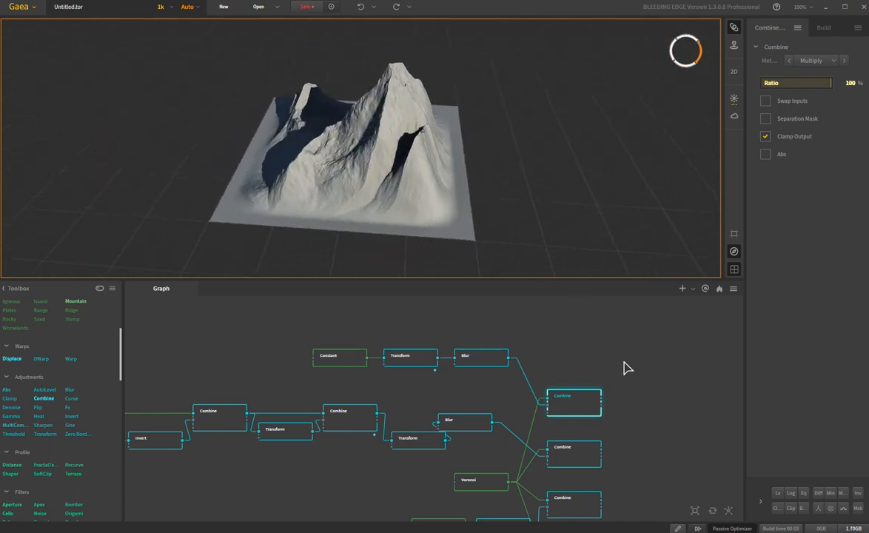
Step: Preview the Mountain node at the start of the separate Mountain chain and look over its terrain
{"action": "middle_click_drag", "start_coordinate": [644, 431], "coordinate": [621, 382]}
{"action": "scroll", "coordinate": [623, 392], "scroll_direction": "down", "scroll_amount": 2}
{"action": "middle_click_drag", "start_coordinate": [629, 422], "coordinate": [636, 364]}
{"action": "scroll", "coordinate": [485, 455], "scroll_direction": "up", "scroll_amount": 3}
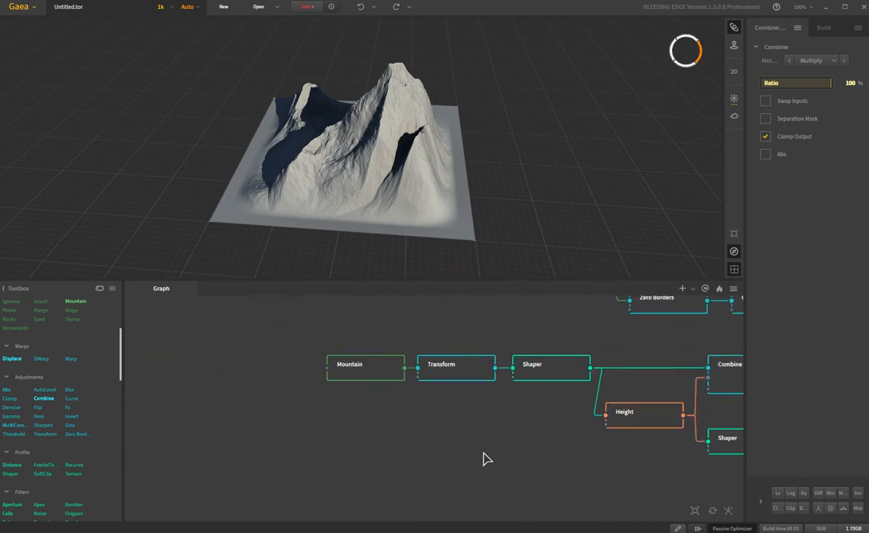
{"action": "middle_click_drag", "start_coordinate": [421, 422], "coordinate": [401, 461]}
{"action": "left_click", "coordinate": [359, 415]}
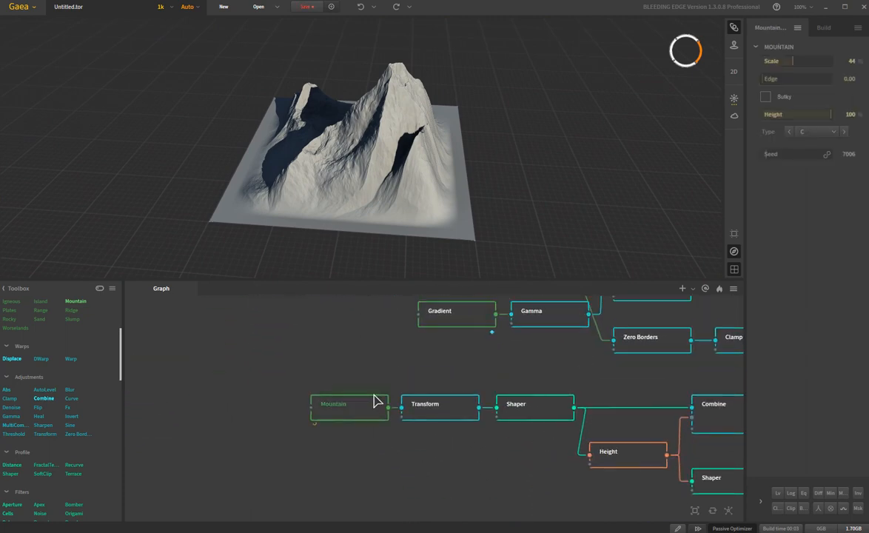
{"action": "left_click_drag", "start_coordinate": [378, 252], "coordinate": [443, 232]}
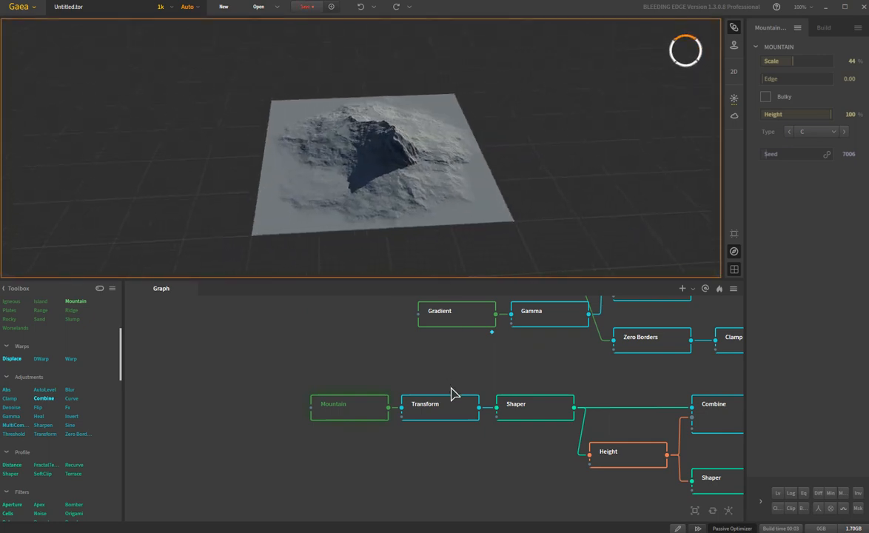
Step: Preview the Transform node after Mountain and examine the terrain's edges up close from several angles
{"action": "left_click", "coordinate": [453, 413]}
{"action": "left_click_drag", "start_coordinate": [341, 236], "coordinate": [399, 260]}
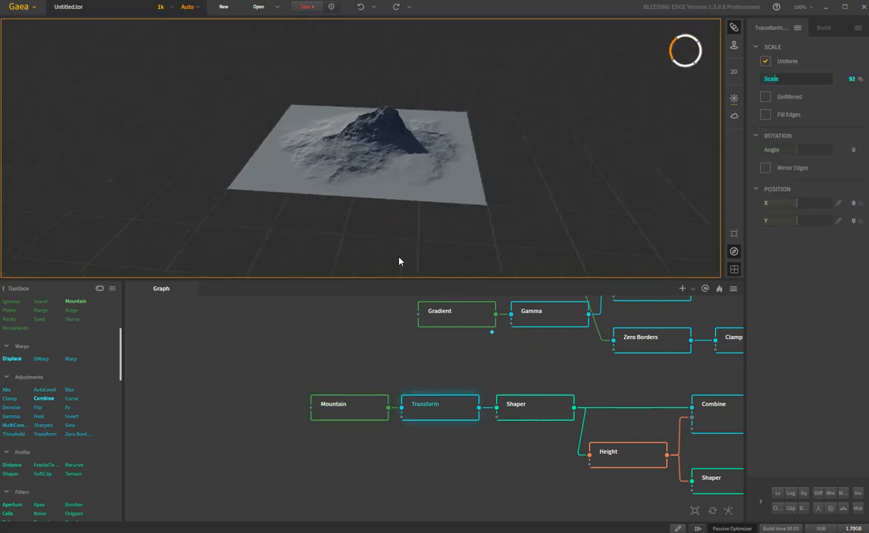
{"action": "scroll", "coordinate": [342, 231], "scroll_direction": "up", "scroll_amount": 5}
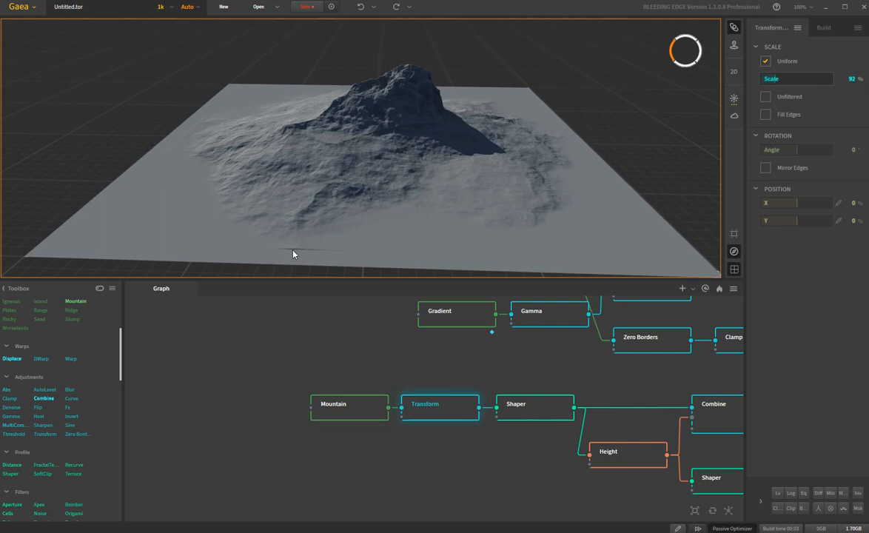
{"action": "left_click_drag", "start_coordinate": [307, 256], "coordinate": [267, 258]}
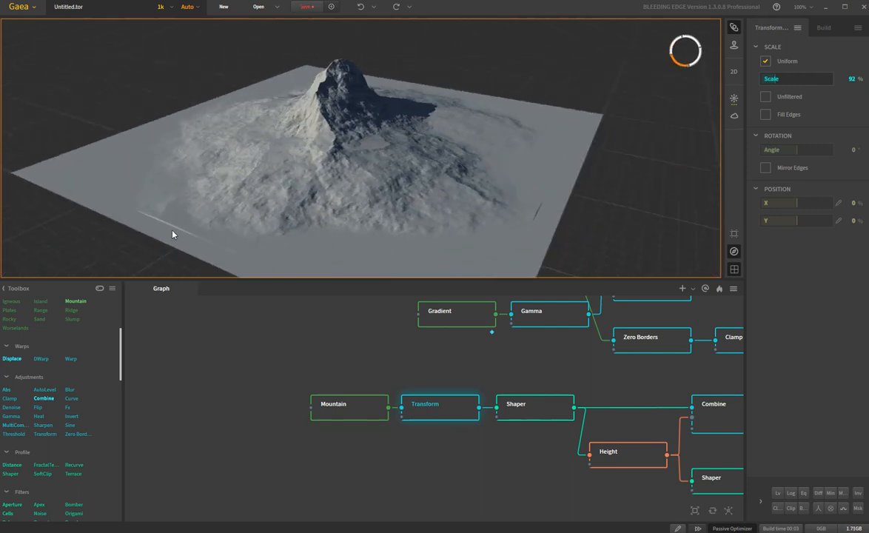
{"action": "left_click_drag", "start_coordinate": [214, 238], "coordinate": [319, 133]}
{"action": "scroll", "coordinate": [295, 192], "scroll_direction": "down", "scroll_amount": 2}
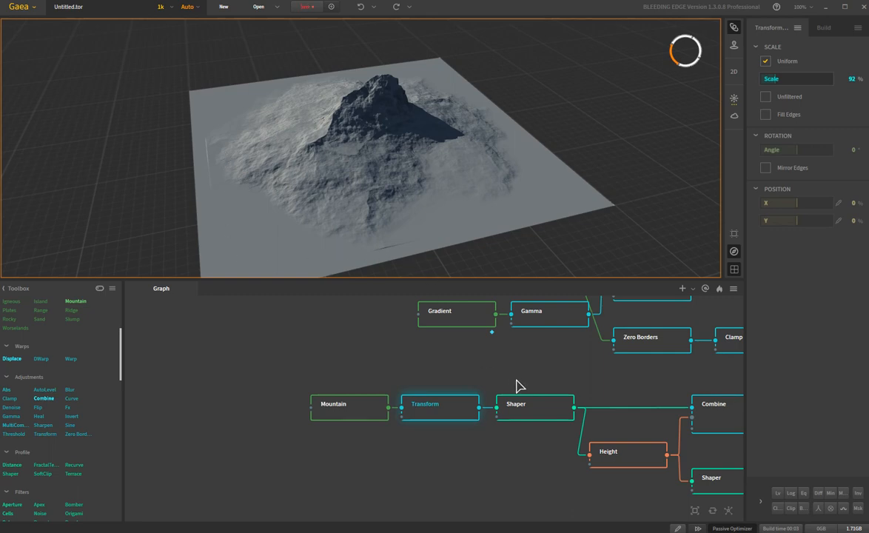
Step: Preview the Shaper node after the Mountain's Transform and examine the base of the terrain from several angles
{"action": "left_click", "coordinate": [536, 405]}
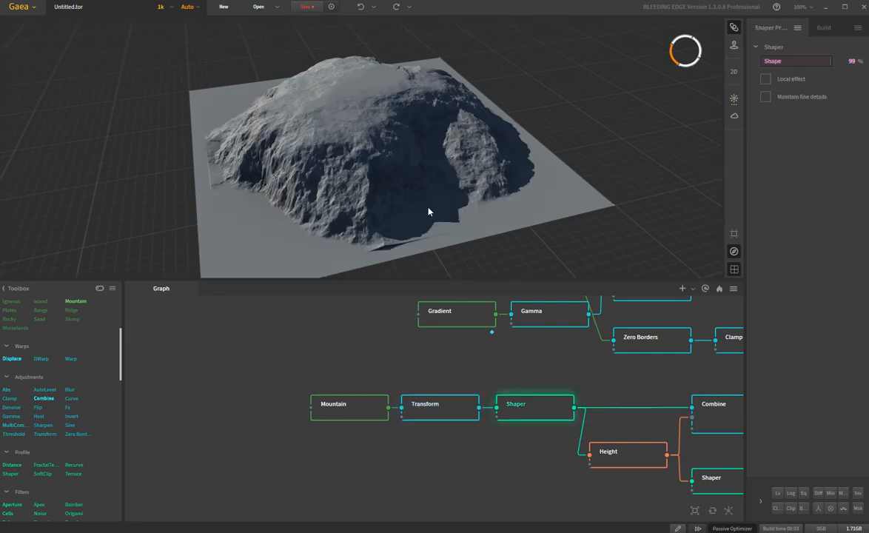
{"action": "left_click_drag", "start_coordinate": [405, 223], "coordinate": [405, 167]}
{"action": "left_click_drag", "start_coordinate": [371, 137], "coordinate": [268, 235]}
{"action": "left_click_drag", "start_coordinate": [216, 194], "coordinate": [351, 222]}
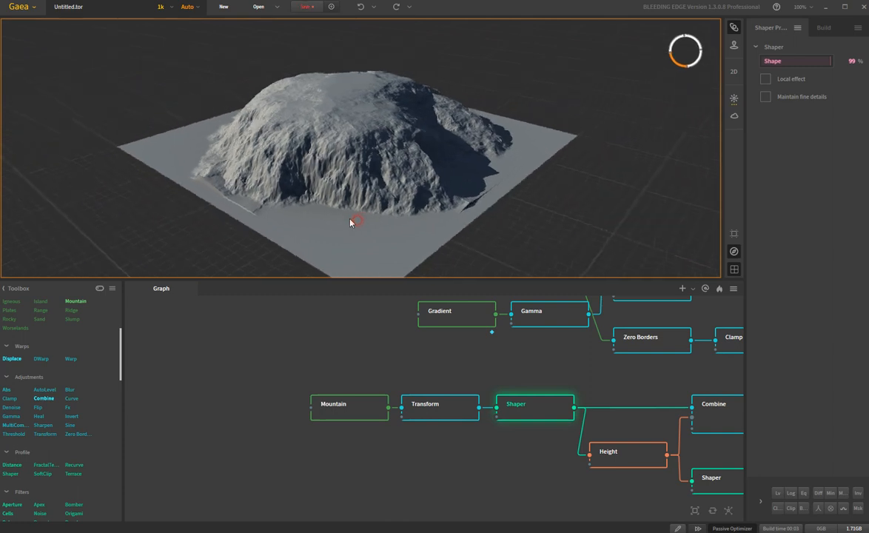
Step: Pin the first Shaper's terrain as the underlay and preview the Height mask on it
{"action": "middle_click_drag", "start_coordinate": [607, 404], "coordinate": [515, 379]}
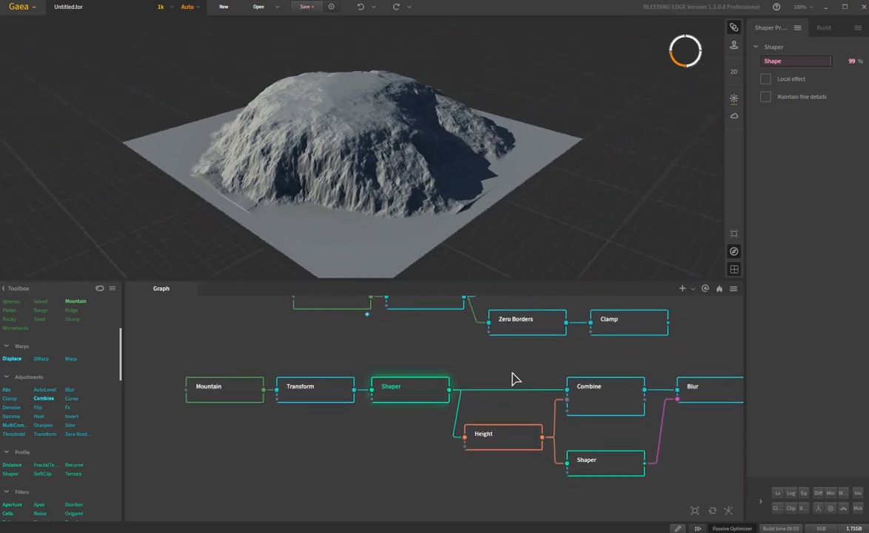
{"action": "left_click", "coordinate": [500, 443]}
{"action": "left_click", "coordinate": [420, 393]}
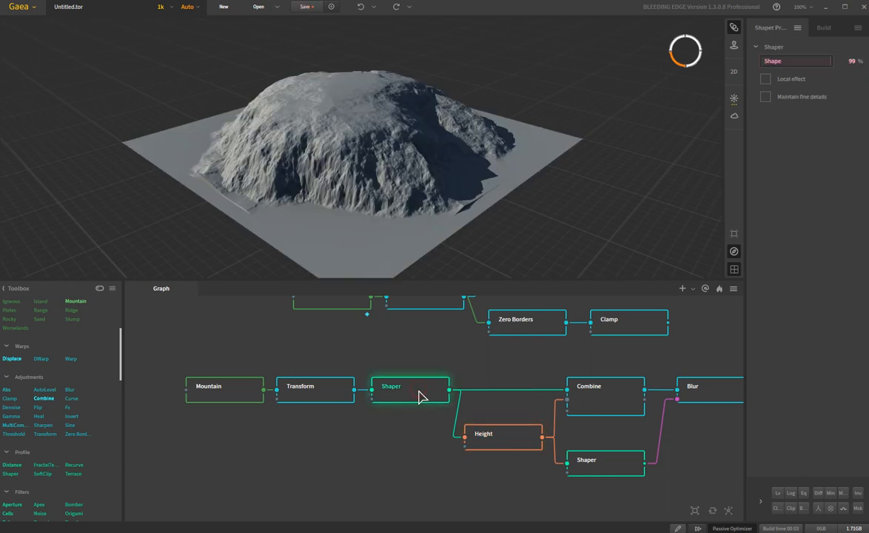
{"action": "left_click", "coordinate": [518, 436]}
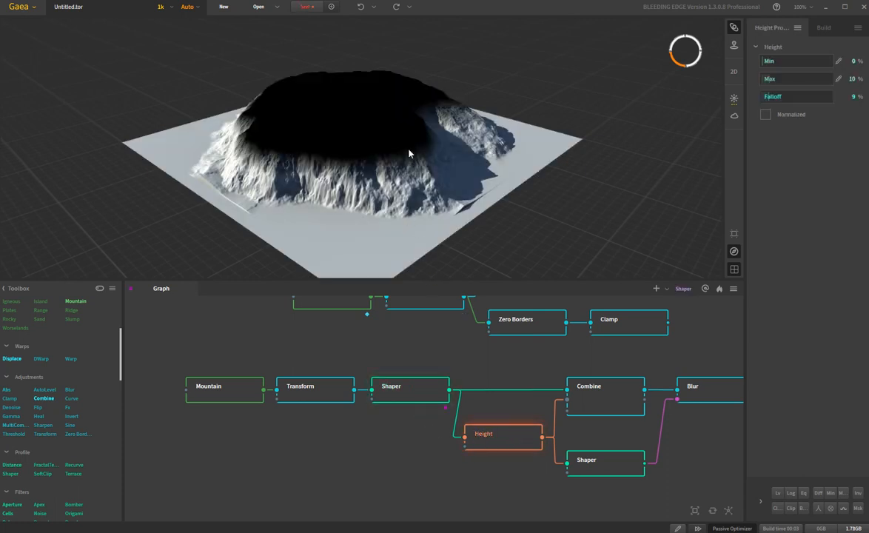
Step: Compare the Shaper terrain with the Combine node using Subtract, examining the base of the mountain from several angles
{"action": "left_click", "coordinate": [609, 391]}
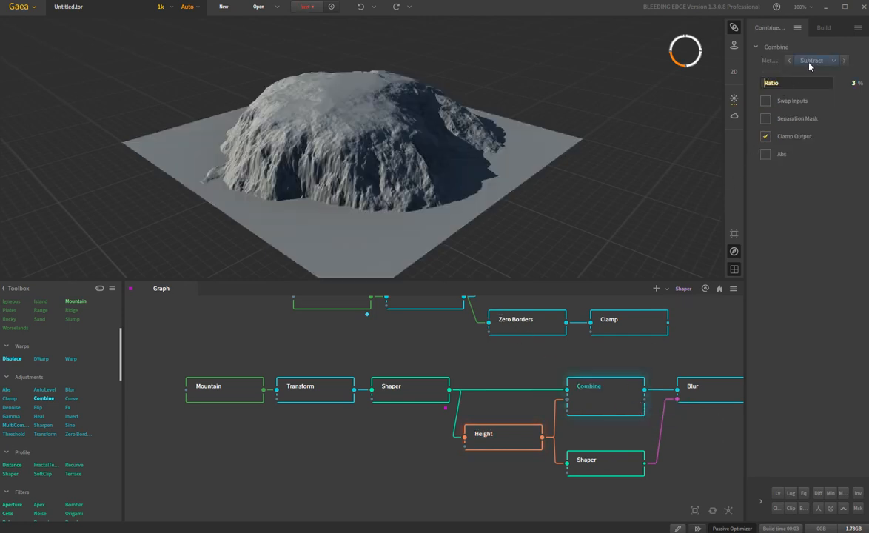
{"action": "left_click", "coordinate": [411, 394]}
{"action": "left_click", "coordinate": [412, 396]}
{"action": "left_click", "coordinate": [607, 399]}
{"action": "mouse_move", "coordinate": [368, 196]}
{"action": "left_mouse_down"}
{"action": "mouse_move", "coordinate": [421, 207]}
{"action": "mouse_move", "coordinate": [446, 197]}
{"action": "mouse_move", "coordinate": [494, 202]}
{"action": "mouse_move", "coordinate": [397, 206]}
{"action": "left_mouse_up"}
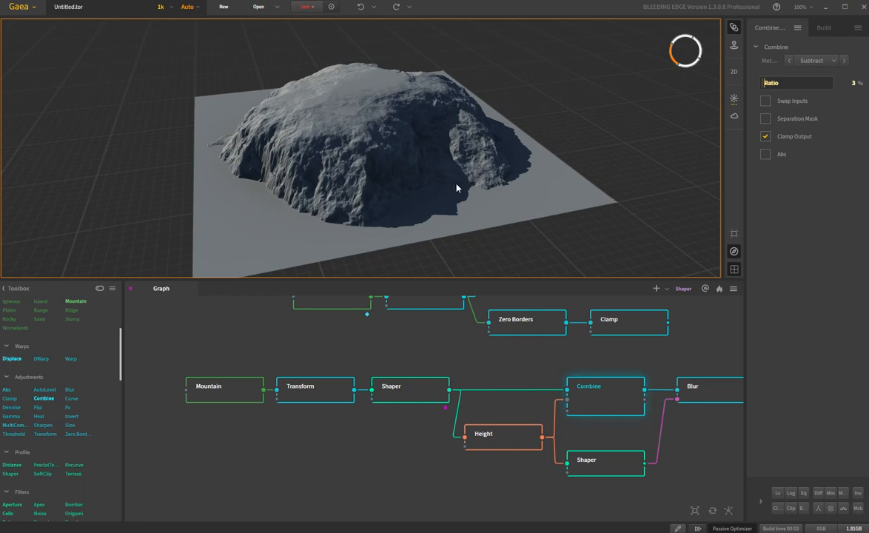
{"action": "left_click_drag", "start_coordinate": [500, 212], "coordinate": [337, 215]}
{"action": "left_click_drag", "start_coordinate": [436, 218], "coordinate": [333, 222]}
Step: Preview the Blur node at the end of the Mountain chain and inspect the softened base
{"action": "scroll", "coordinate": [385, 207], "scroll_direction": "down", "scroll_amount": 3}
{"action": "scroll", "coordinate": [416, 340], "scroll_direction": "down", "scroll_amount": 1}
{"action": "middle_click_drag", "start_coordinate": [416, 340], "coordinate": [372, 385]}
{"action": "middle_click_drag", "start_coordinate": [377, 316], "coordinate": [376, 339]}
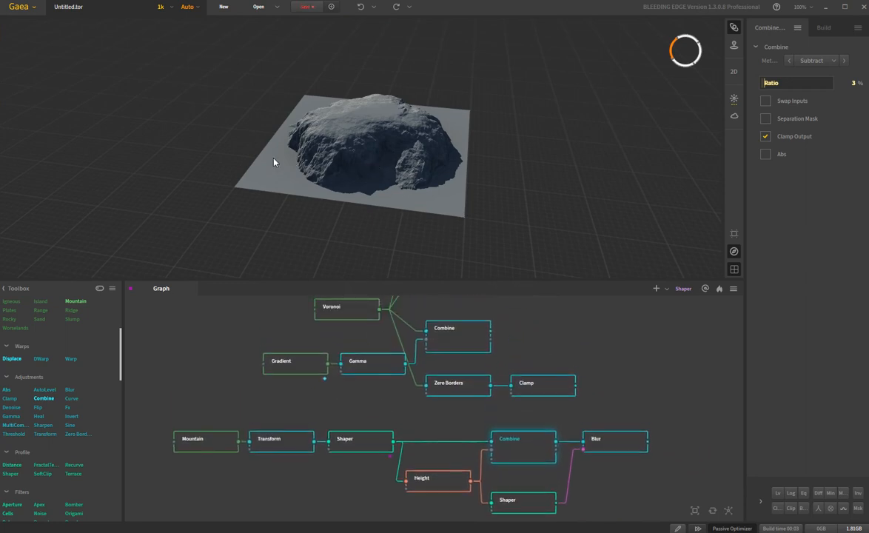
{"action": "scroll", "coordinate": [257, 150], "scroll_direction": "up", "scroll_amount": 4}
{"action": "left_click", "coordinate": [624, 447]}
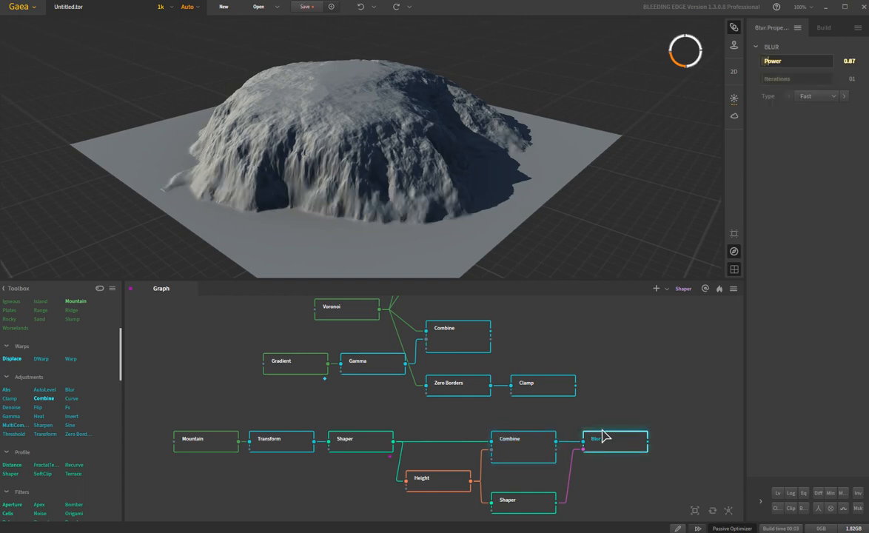
{"action": "left_click_drag", "start_coordinate": [455, 230], "coordinate": [340, 229]}
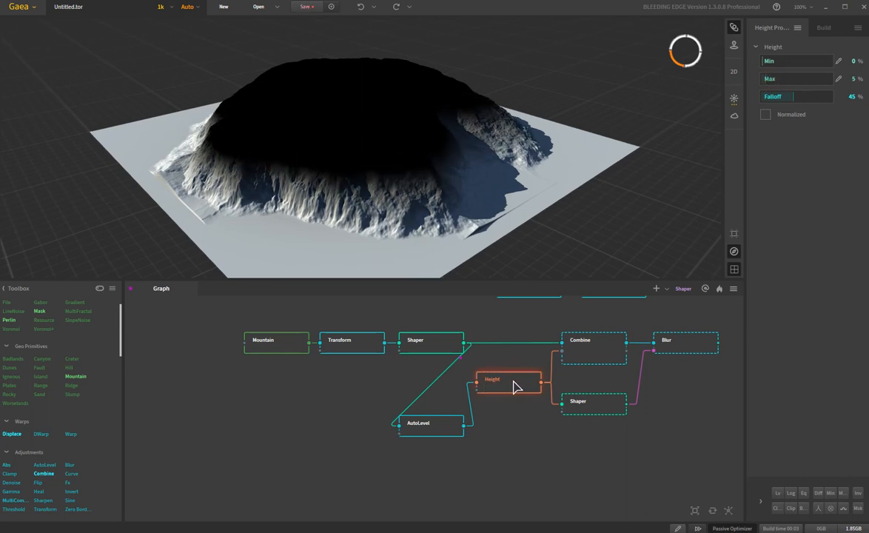
Step: Compare the Shaper terrain with the Combine node using Subtract at a 14% ratio
{"action": "left_click", "coordinate": [614, 356]}
{"action": "left_click", "coordinate": [432, 348]}
{"action": "left_click", "coordinate": [595, 356]}
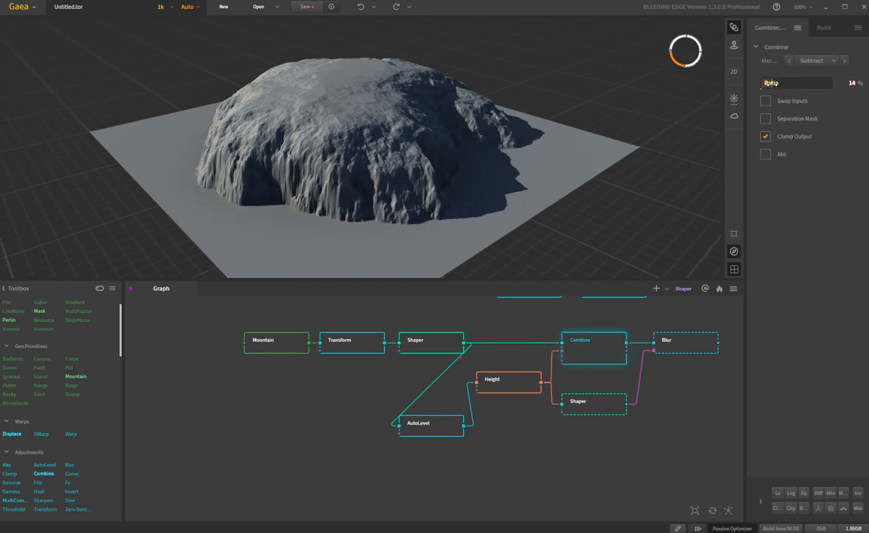
Step: Enable Apply Log and Inverse on the AutoLevel node and preview the Height mask it feeds
{"action": "left_click", "coordinate": [766, 168]}
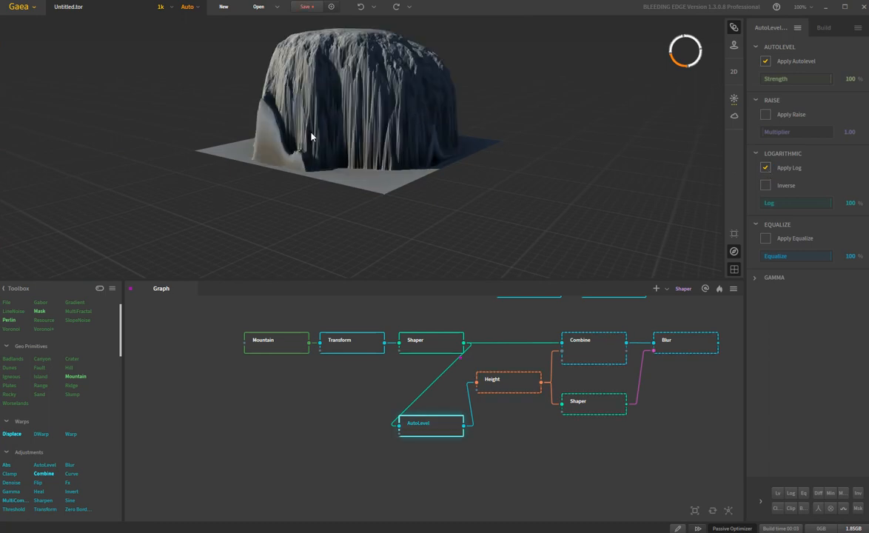
{"action": "left_click", "coordinate": [765, 167]}
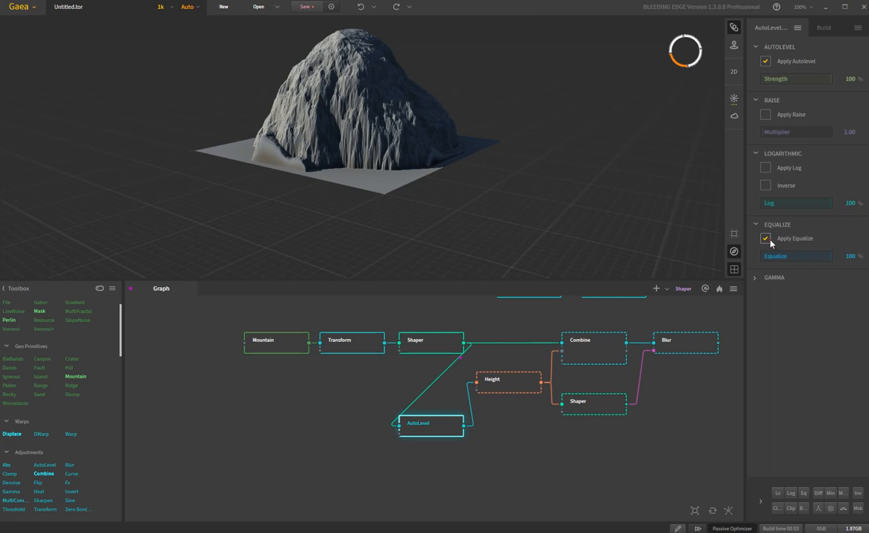
{"action": "left_click", "coordinate": [766, 169]}
{"action": "left_click", "coordinate": [768, 185]}
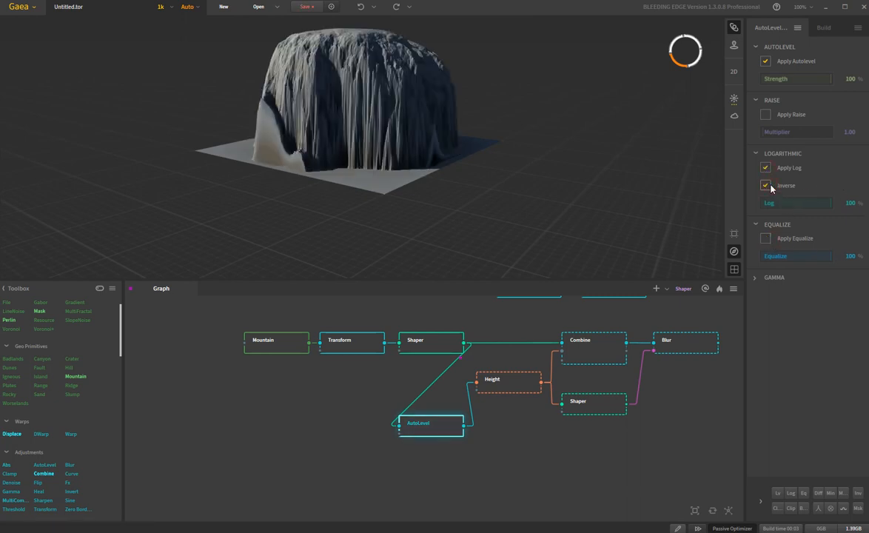
{"action": "left_click", "coordinate": [508, 381]}
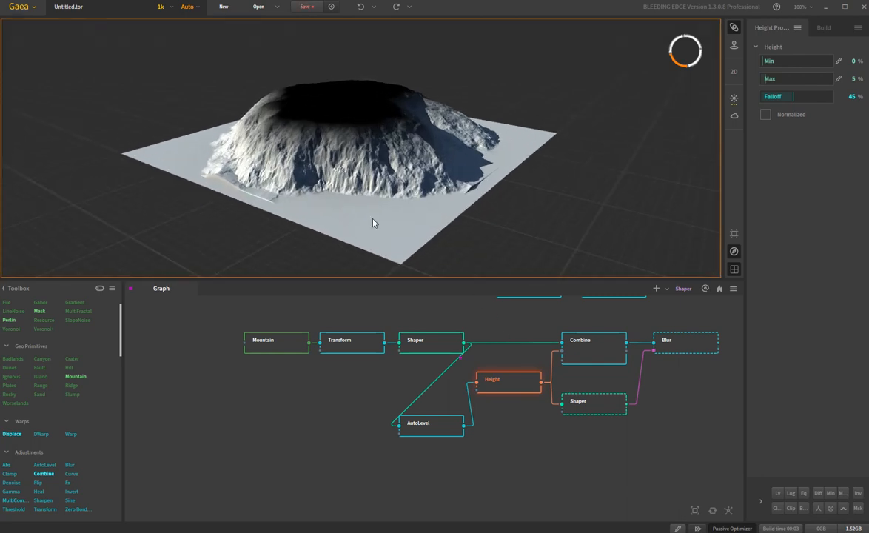